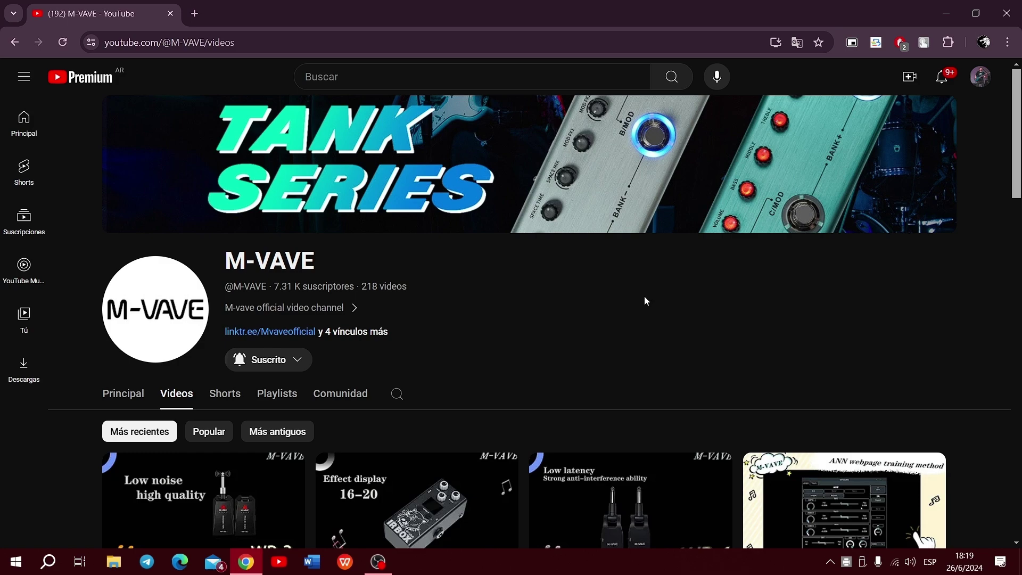
Open the desktop's ORI folder containing ori.wav and minimise its window.
{"action": "left_click", "coordinate": [947, 21]}
{"action": "double_click", "coordinate": [791, 186]}
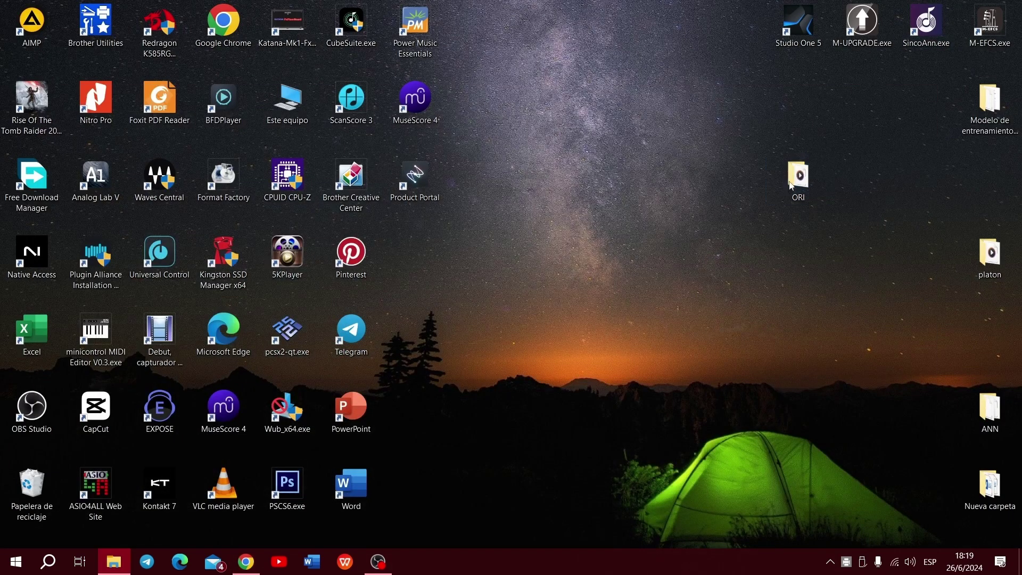
{"action": "left_click", "coordinate": [595, 321]}
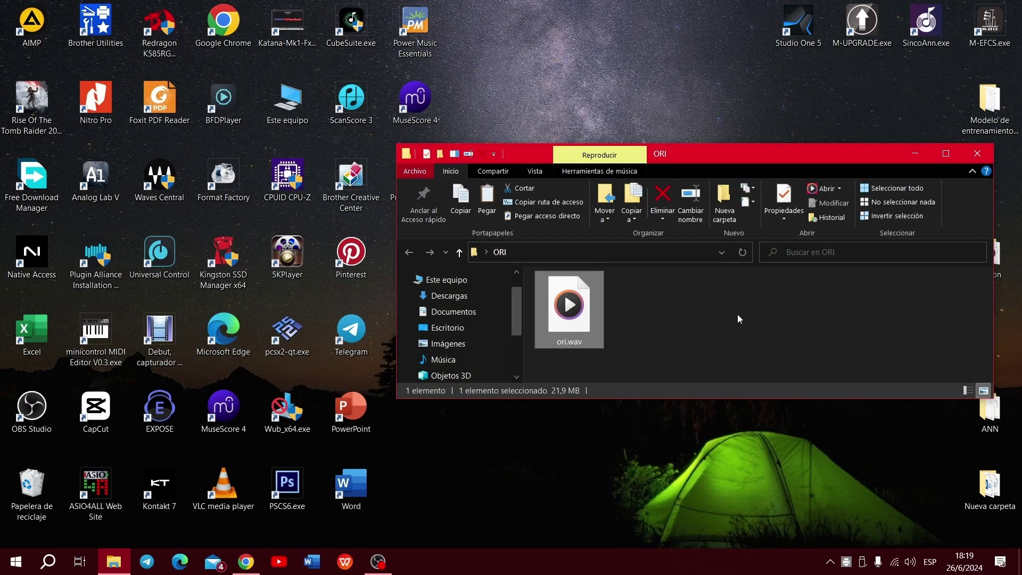
{"action": "left_click", "coordinate": [916, 153]}
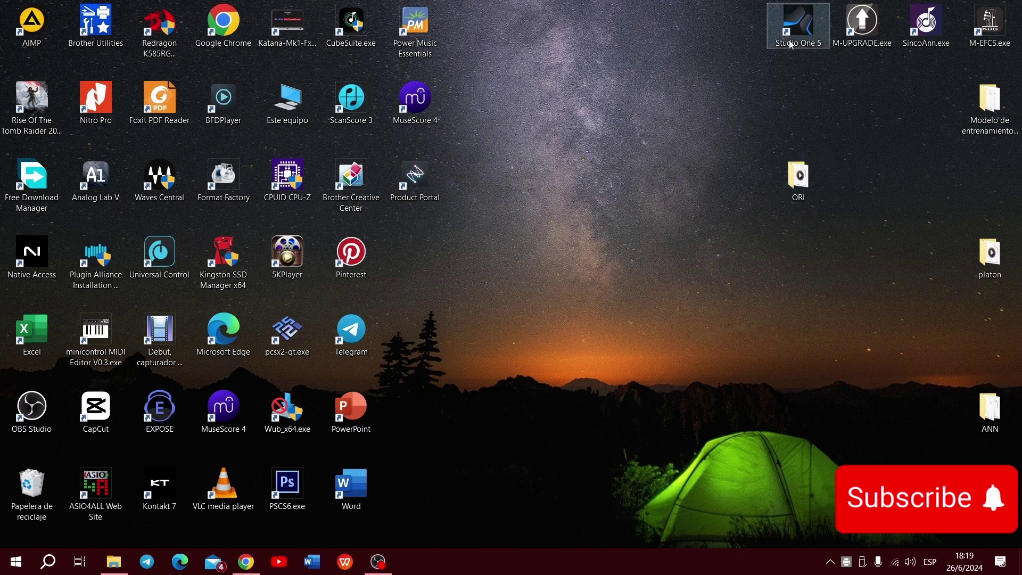
Launch Studio One, create a new empty song and hide the browser.
{"action": "left_click", "coordinate": [794, 24]}
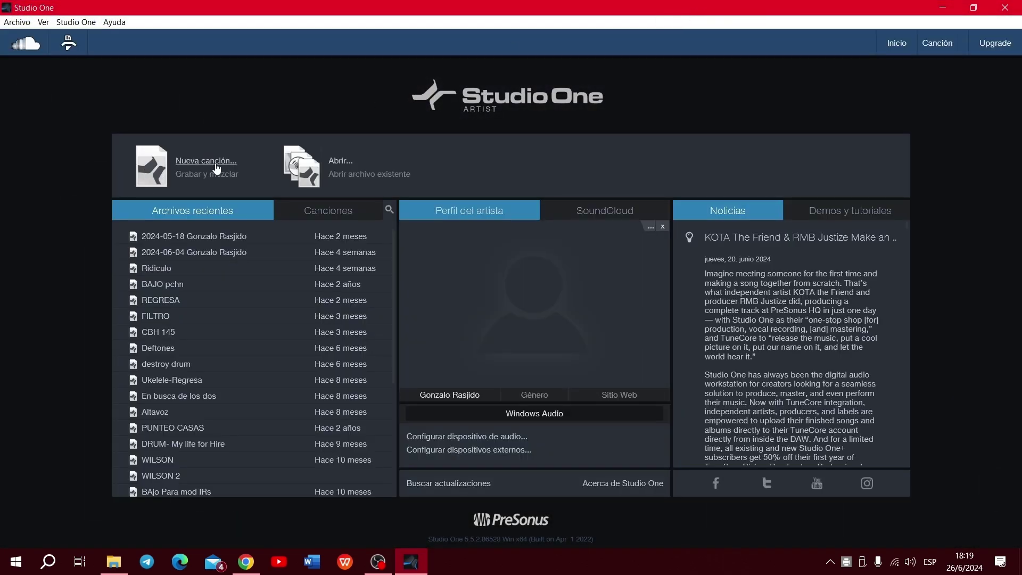
{"action": "left_click", "coordinate": [217, 168]}
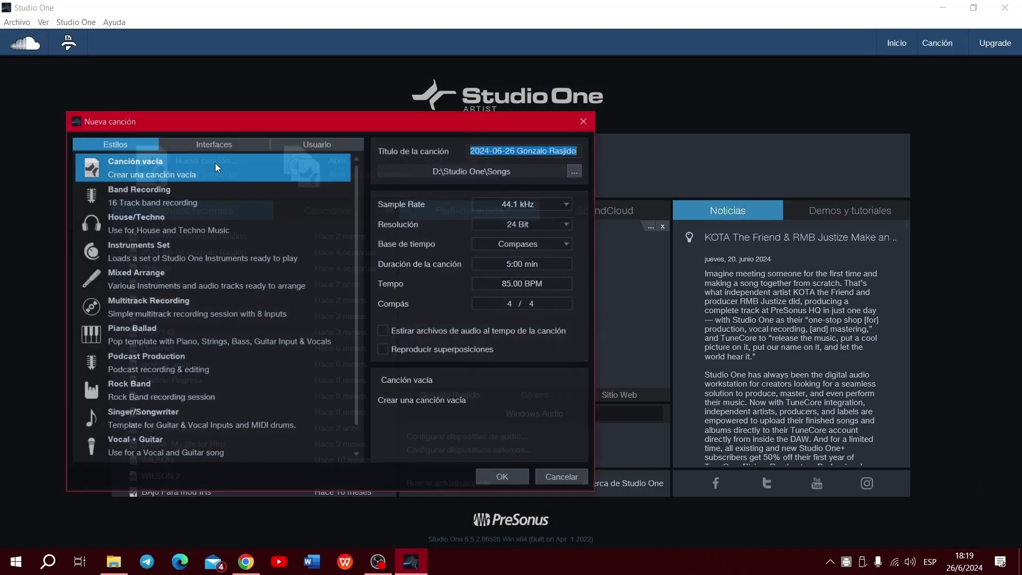
{"action": "left_click", "coordinate": [509, 478]}
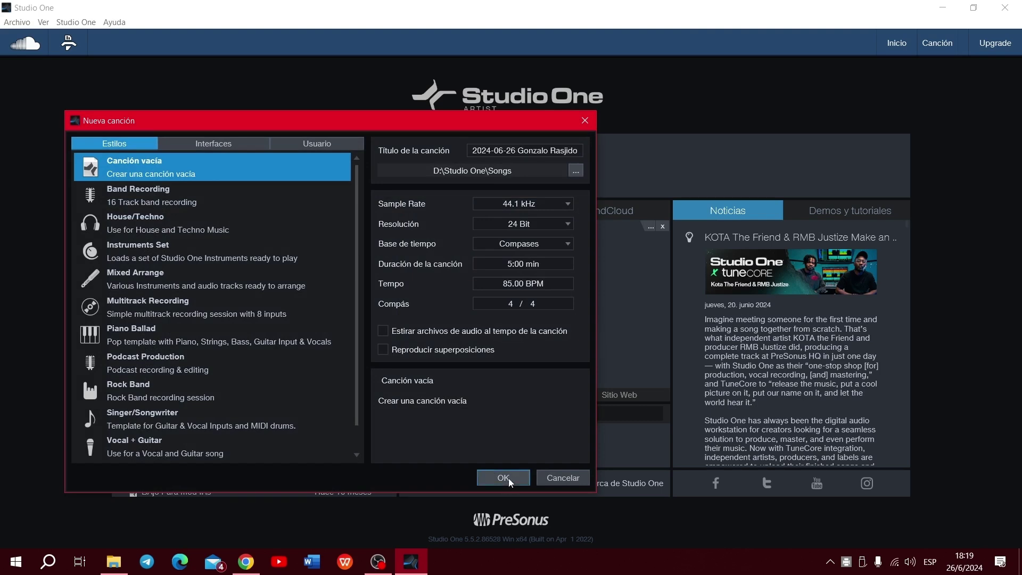
{"action": "left_click", "coordinate": [1001, 532]}
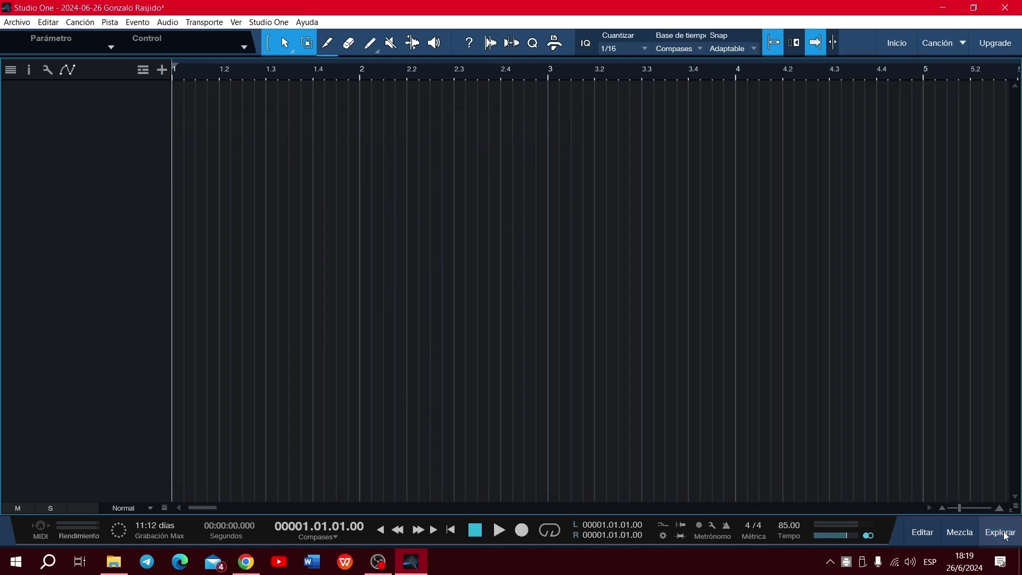
Import ori.wav from the ORI folder onto a new audio track at the start of the song.
{"action": "left_click", "coordinate": [117, 567]}
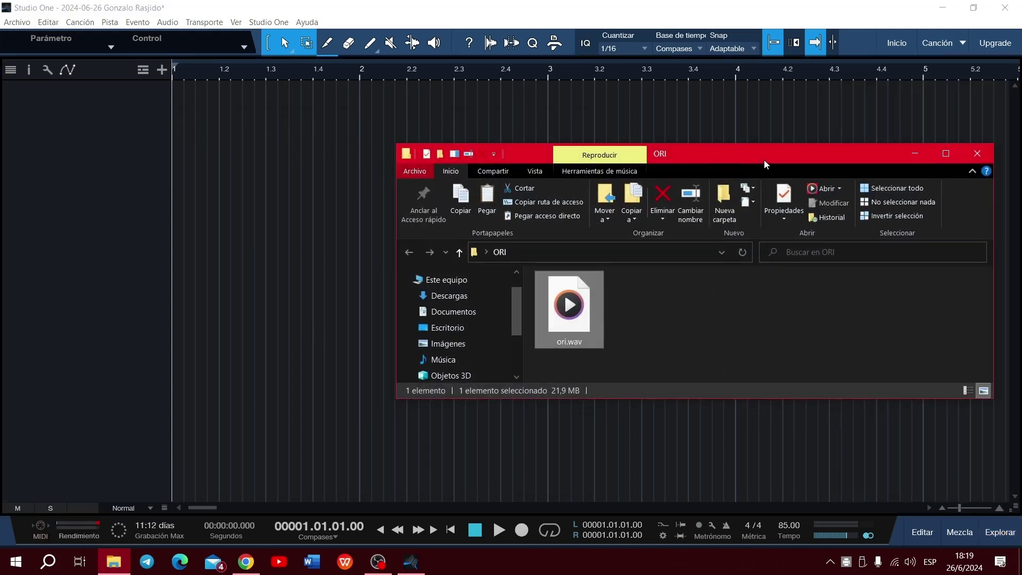
{"action": "left_click_drag", "start_coordinate": [766, 164], "coordinate": [790, 161]}
{"action": "left_click_drag", "start_coordinate": [602, 308], "coordinate": [194, 119]}
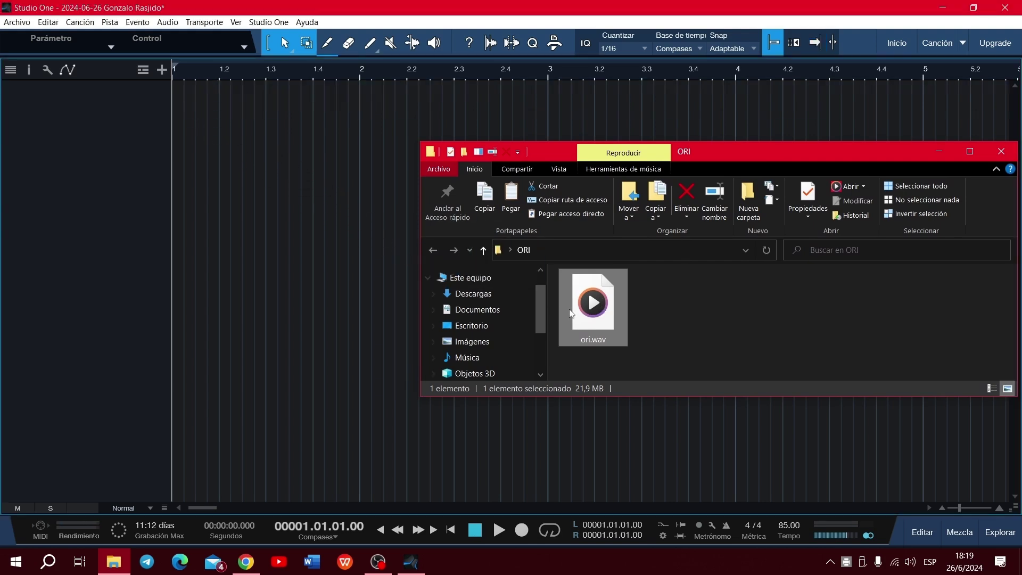
{"action": "left_click_drag", "start_coordinate": [570, 311], "coordinate": [198, 158]}
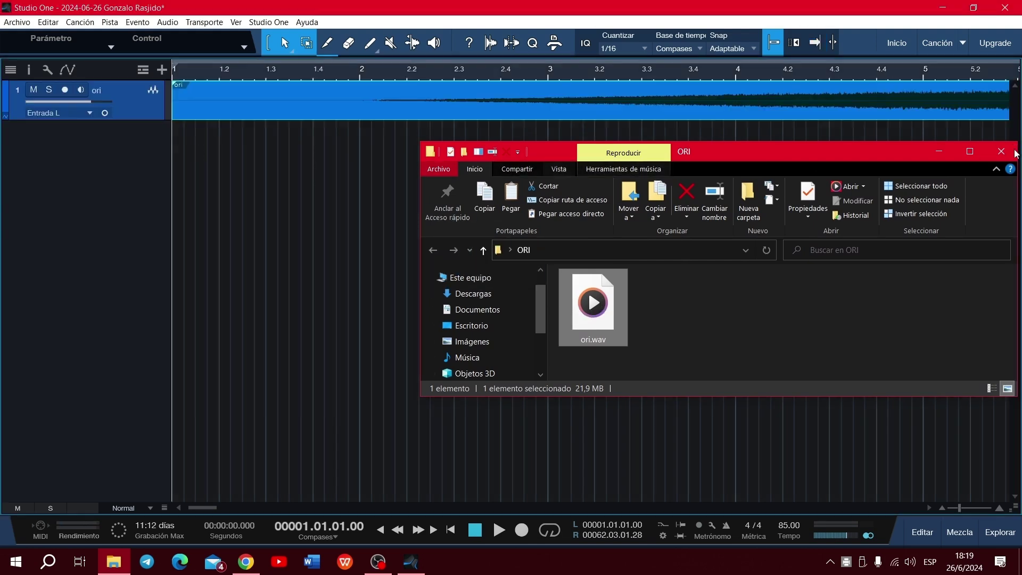
{"action": "left_click", "coordinate": [937, 151]}
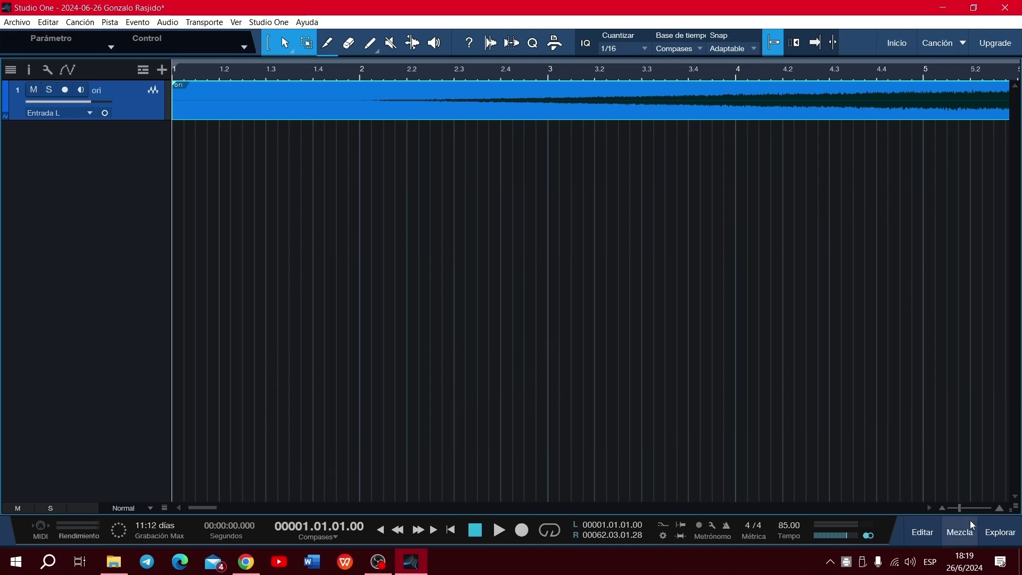
Place the playback start in bar 29 of the ori clip and listen to the riffs from there.
{"action": "left_click_drag", "start_coordinate": [959, 510], "coordinate": [955, 508]}
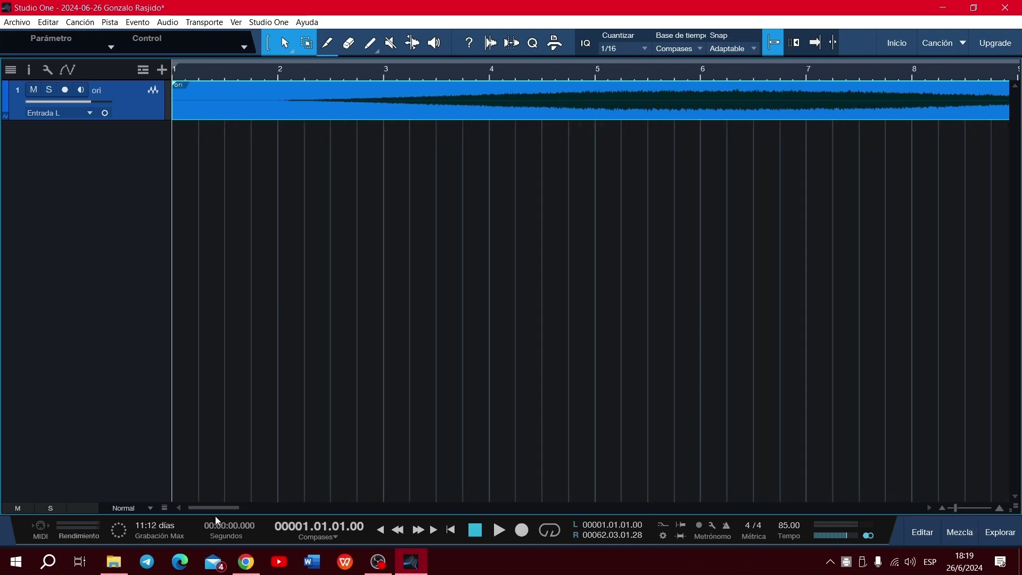
{"action": "left_click_drag", "start_coordinate": [219, 508], "coordinate": [390, 511]}
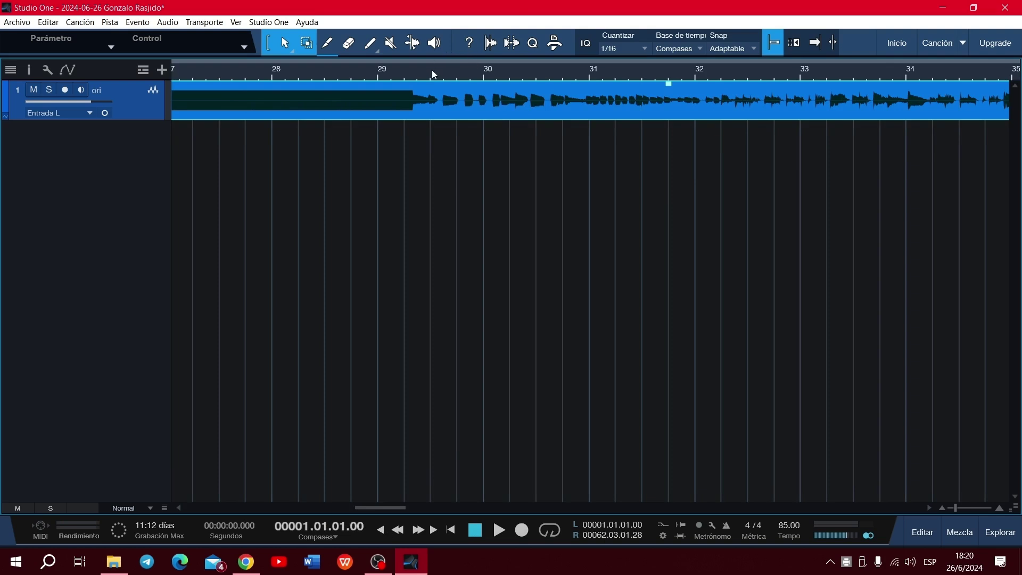
{"action": "left_click", "coordinate": [445, 75]}
{"action": "key", "text": "space"}
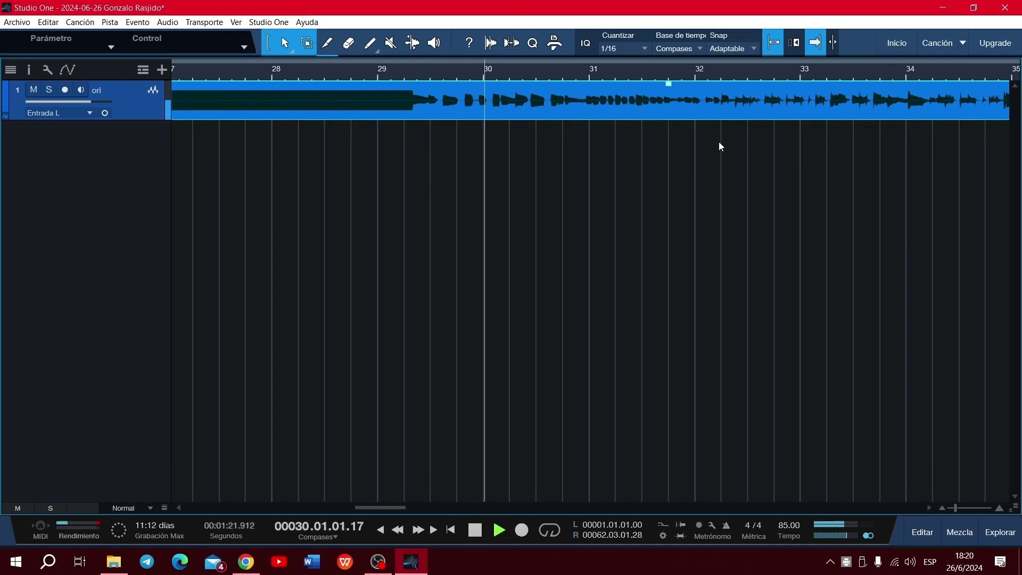
{"action": "key", "text": "space"}
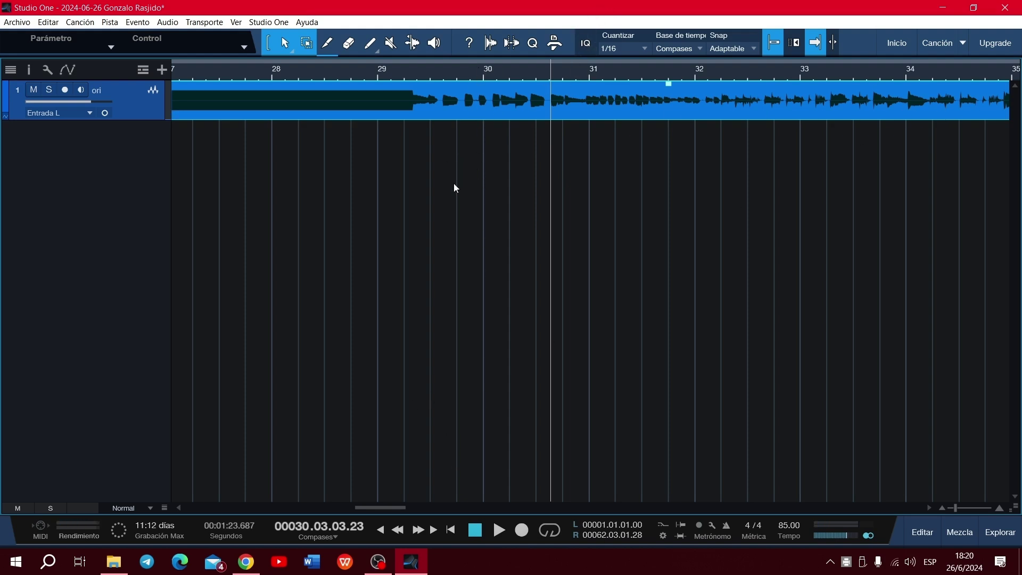
{"action": "left_click", "coordinate": [444, 72]}
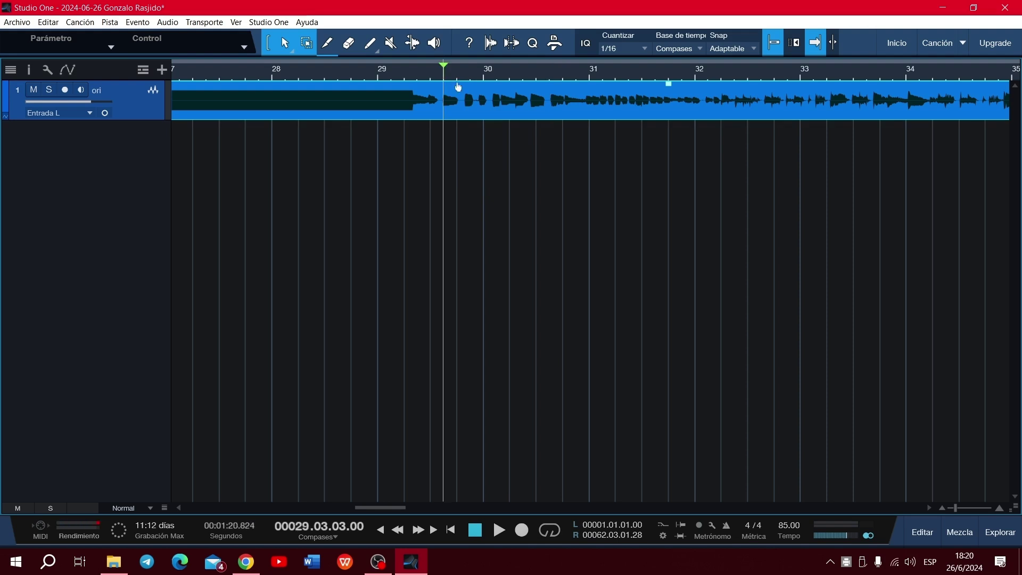
{"action": "key", "text": "space"}
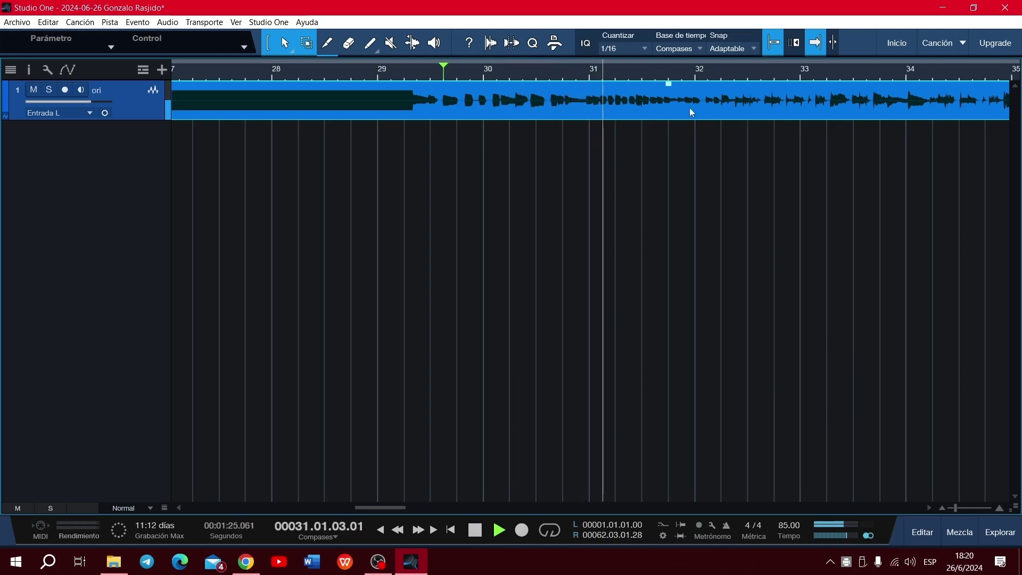
{"action": "key", "text": "space"}
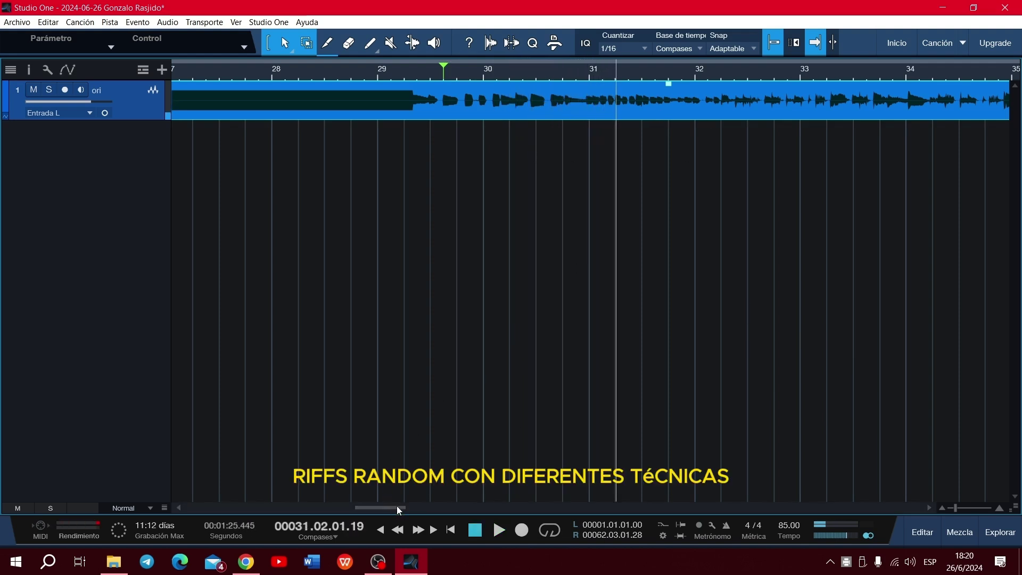
Enlarge the ori track and insert the AugustRose Audio effect The Growler on it.
{"action": "mouse_move", "coordinate": [397, 506]}
{"action": "left_mouse_down"}
{"action": "mouse_move", "coordinate": [416, 507]}
{"action": "mouse_move", "coordinate": [397, 507]}
{"action": "left_mouse_up"}
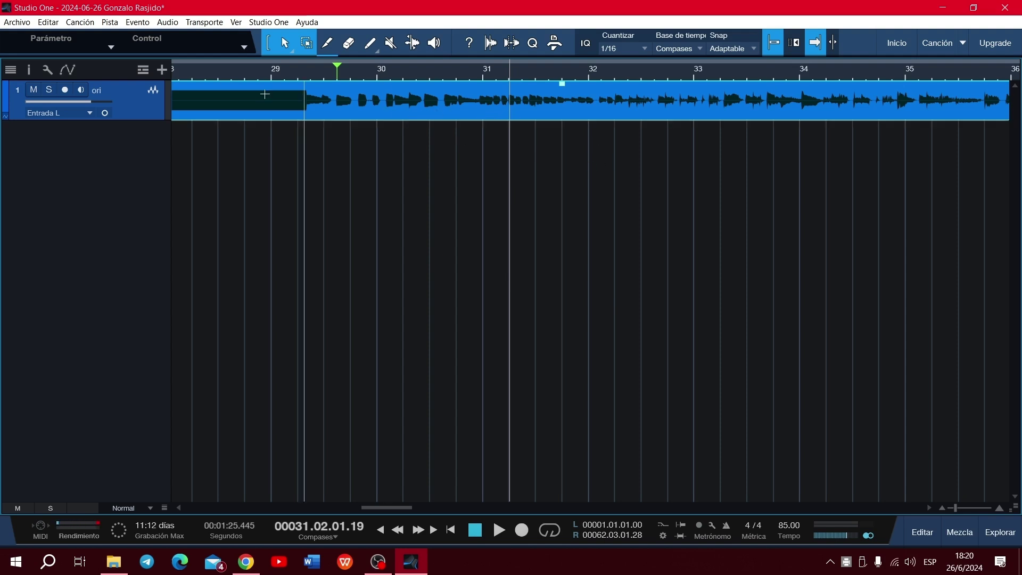
{"action": "left_click_drag", "start_coordinate": [141, 118], "coordinate": [139, 136]}
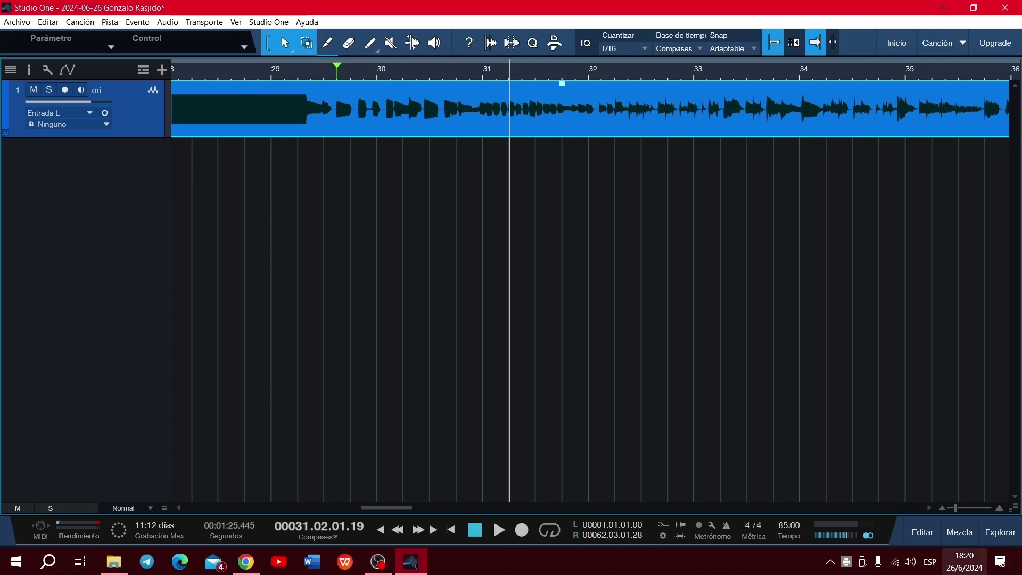
{"action": "left_click", "coordinate": [995, 539]}
{"action": "left_click", "coordinate": [849, 160]}
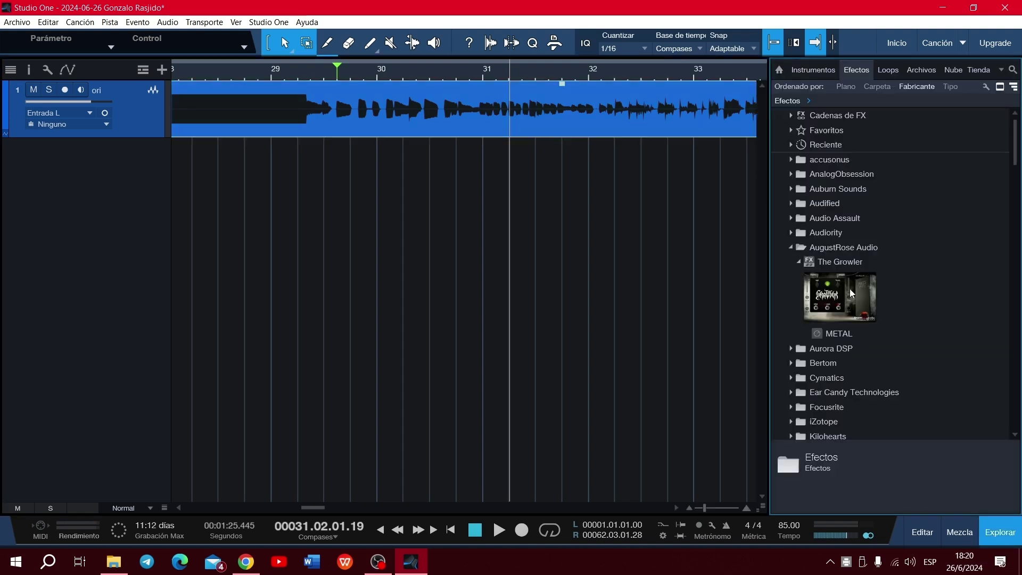
{"action": "left_click_drag", "start_coordinate": [852, 293], "coordinate": [136, 115]}
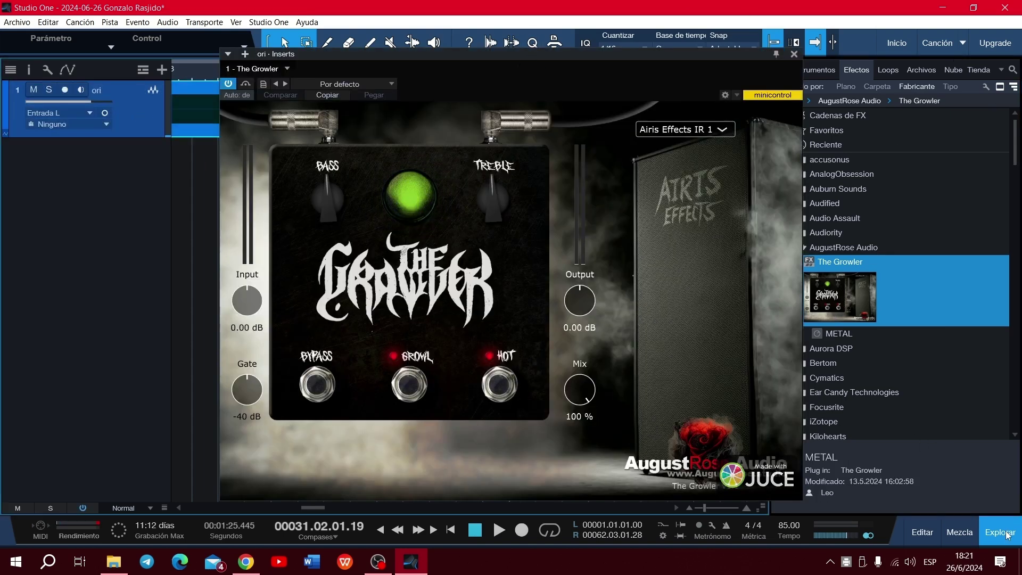
{"action": "key", "text": "F5"}
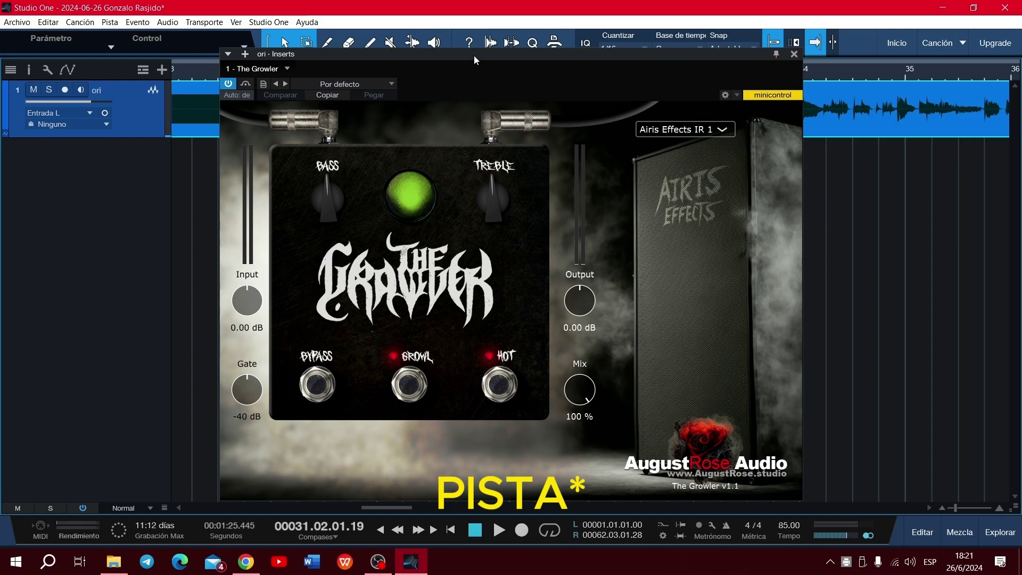
{"action": "left_click_drag", "start_coordinate": [474, 55], "coordinate": [420, 76]}
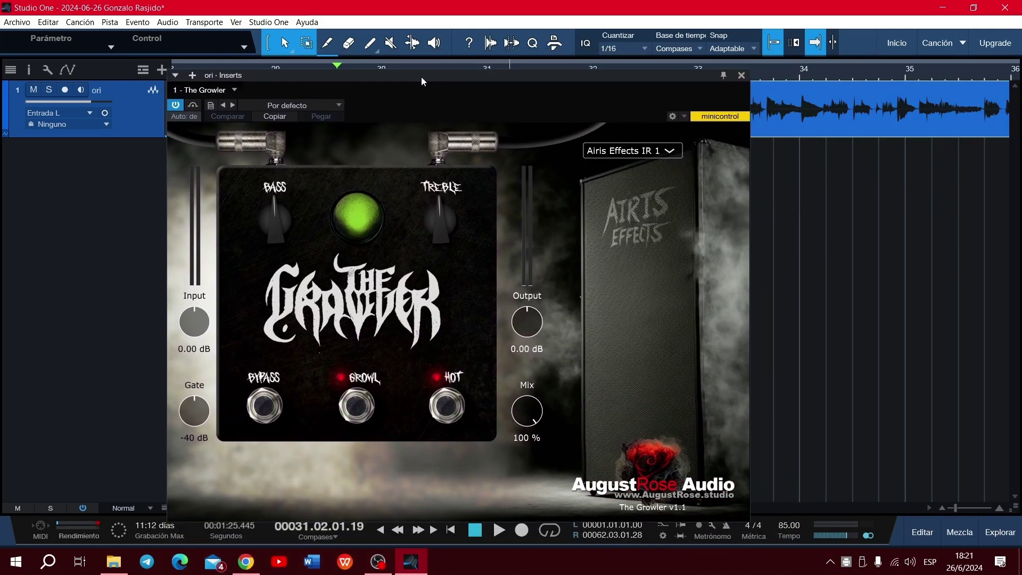
Play the riffs through The Growler with the Airis Effects IR 1 cabinet to hear its sound.
{"action": "key", "text": "space"}
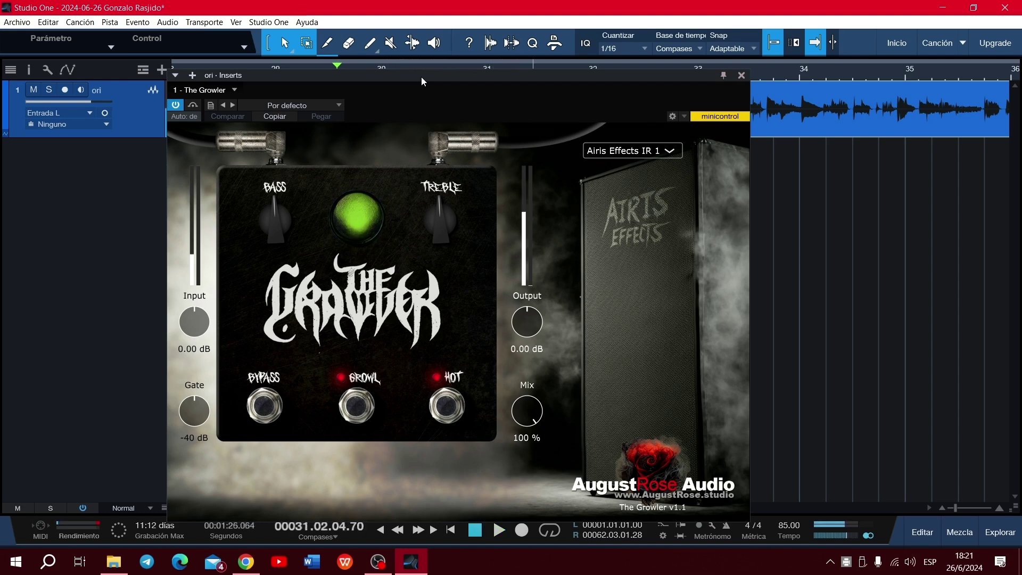
{"action": "key", "text": "space"}
{"action": "key", "text": "space"}
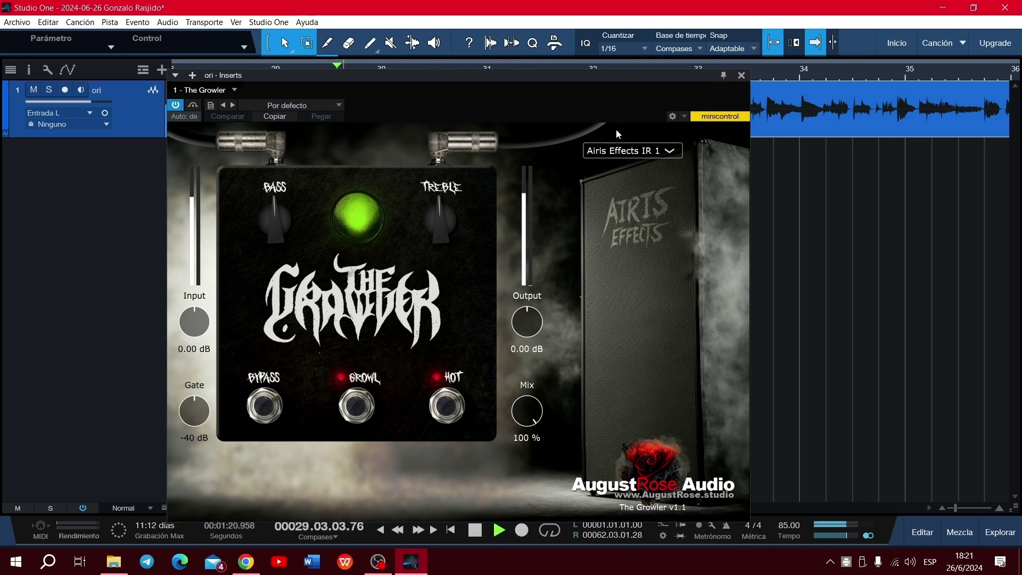
{"action": "left_click", "coordinate": [672, 152]}
{"action": "left_click", "coordinate": [673, 151]}
{"action": "key", "text": "space"}
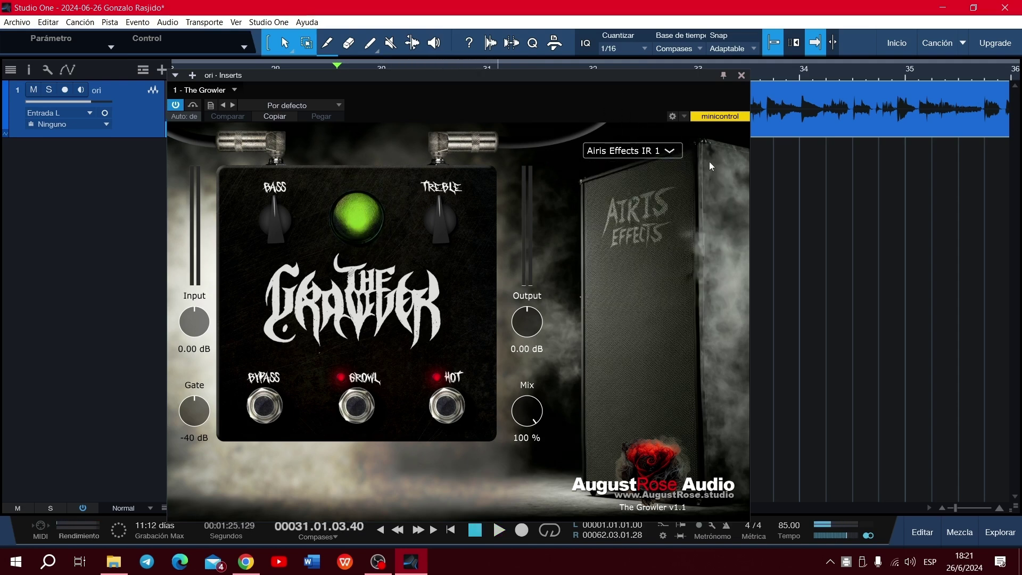
{"action": "key", "text": "space"}
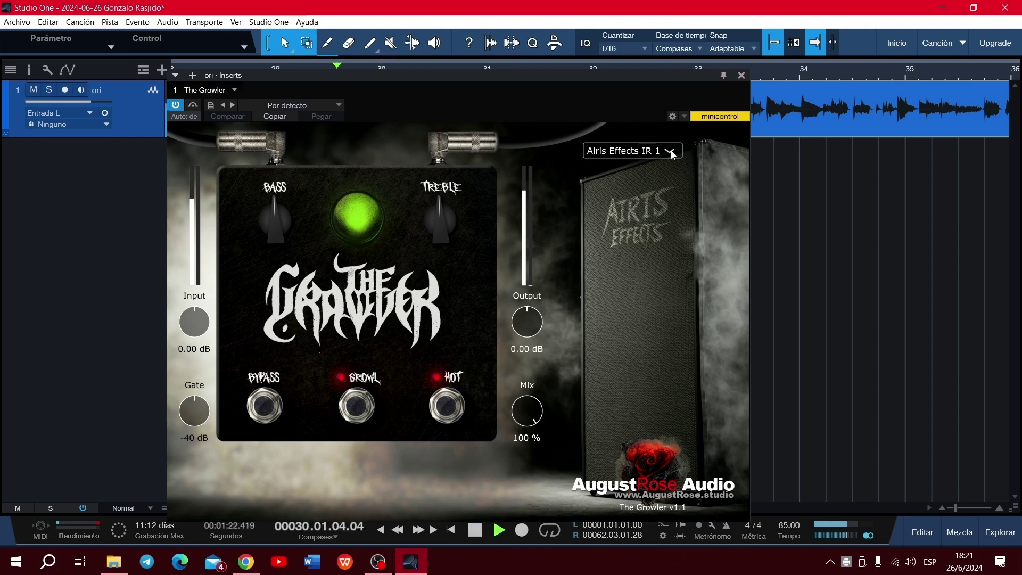
{"action": "key", "text": "space"}
Set The Growler's impulse response to No IR and play the riffs without a cabinet.
{"action": "left_click", "coordinate": [672, 152]}
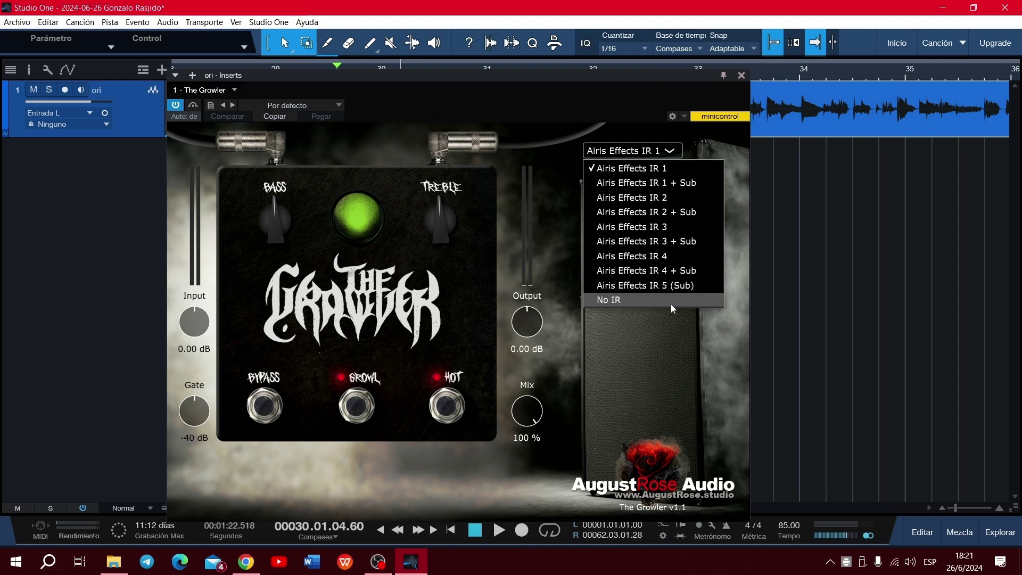
{"action": "left_click", "coordinate": [614, 301]}
{"action": "key", "text": "space"}
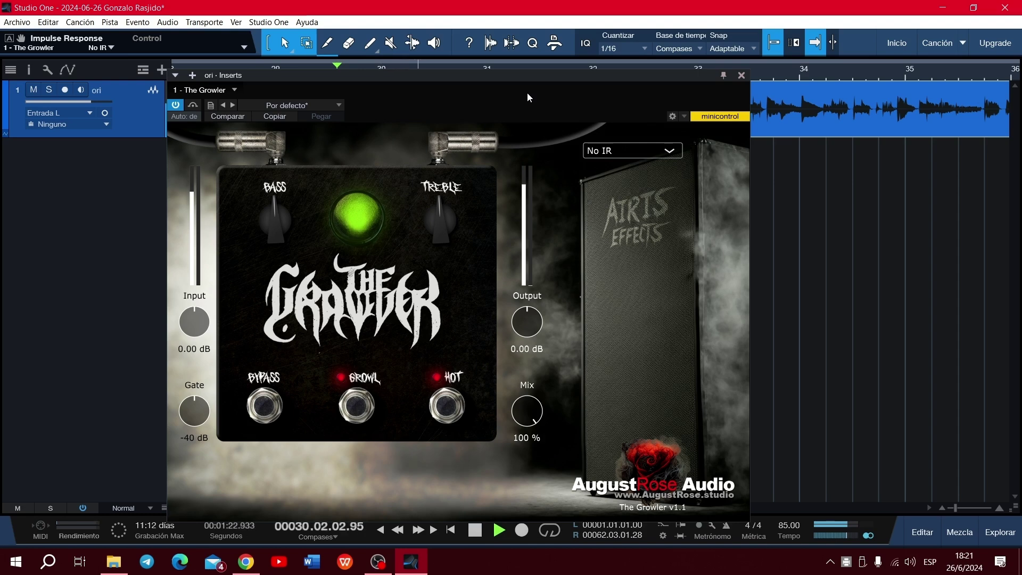
{"action": "key", "text": "space"}
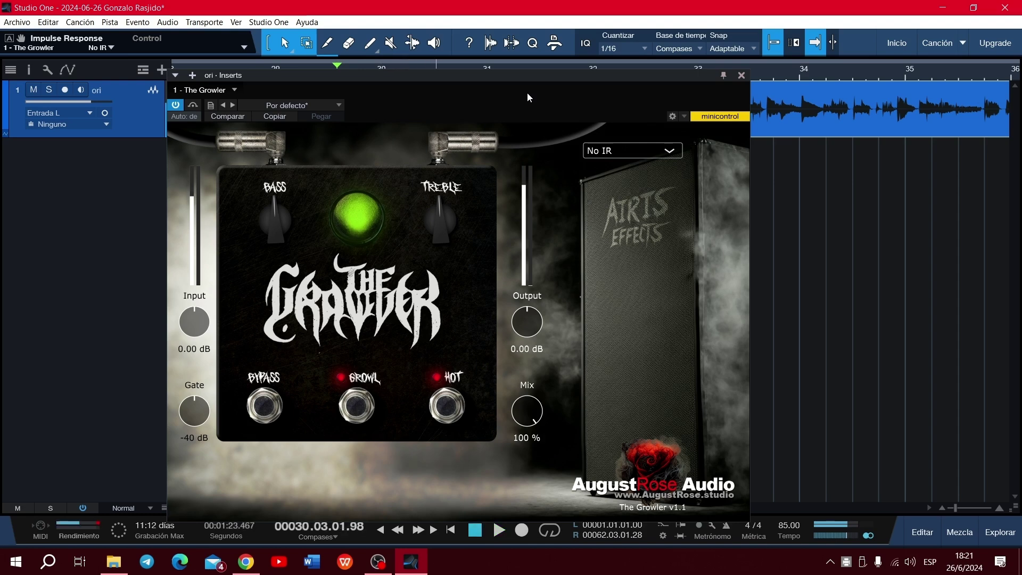
Play the riffs through The Growler while switching between the Airis Effects IR 1 + Sub, IR 3 + Sub and IR 2 + Sub cabinets.
{"action": "left_click", "coordinate": [671, 152]}
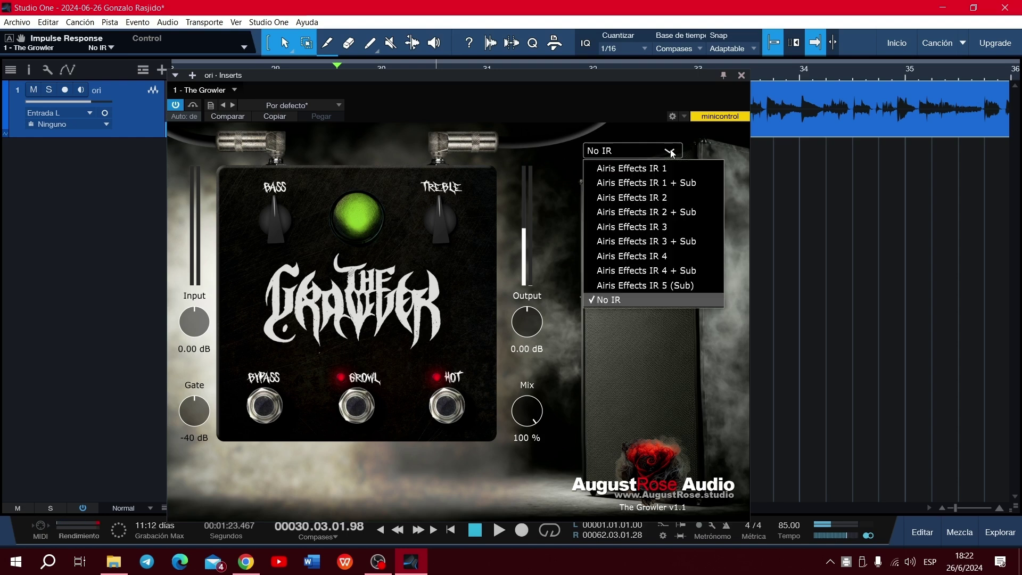
{"action": "left_click", "coordinate": [669, 184]}
{"action": "key", "text": "space"}
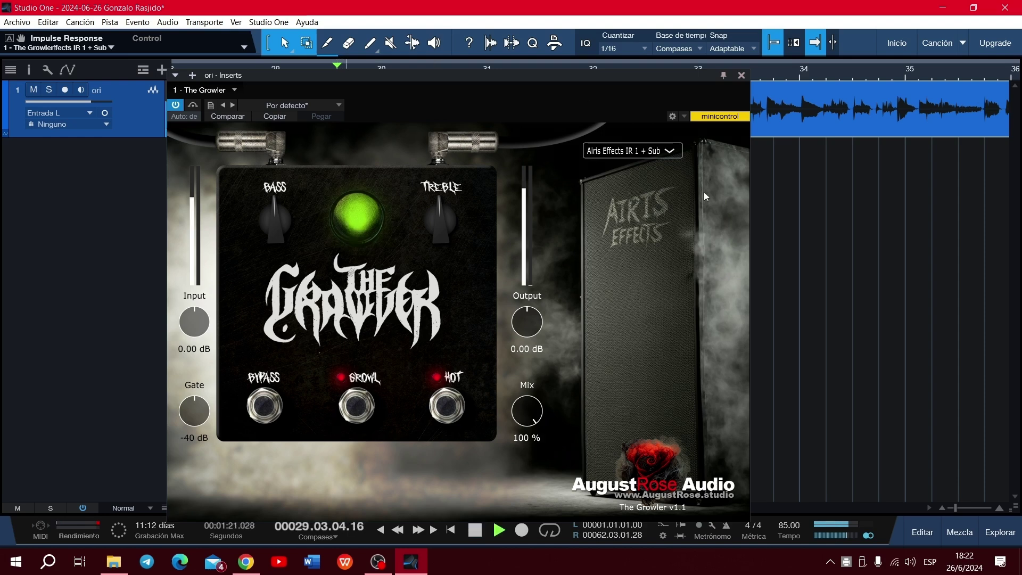
{"action": "left_click", "coordinate": [674, 154]}
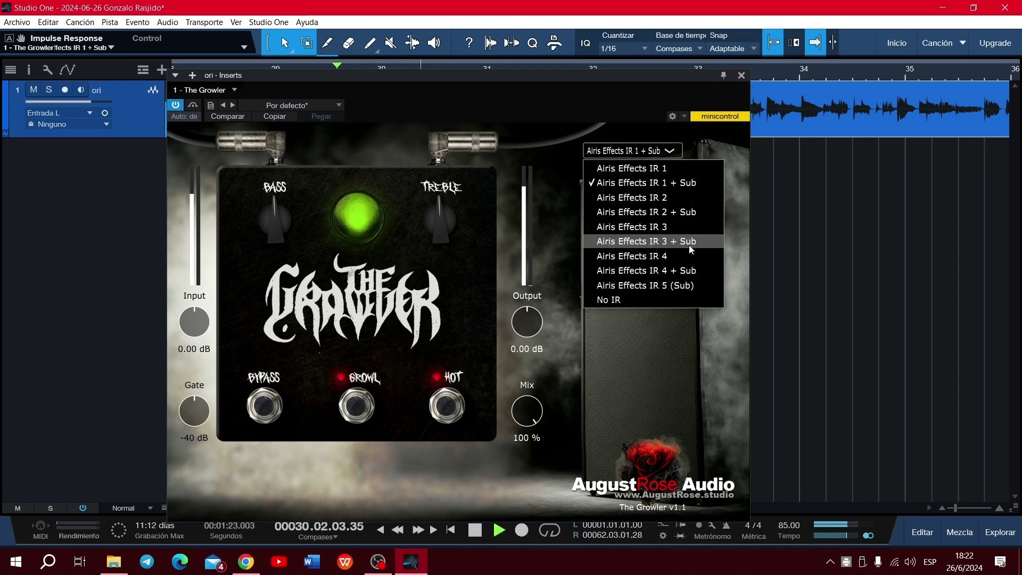
{"action": "left_click", "coordinate": [689, 245]}
{"action": "left_click", "coordinate": [673, 152]}
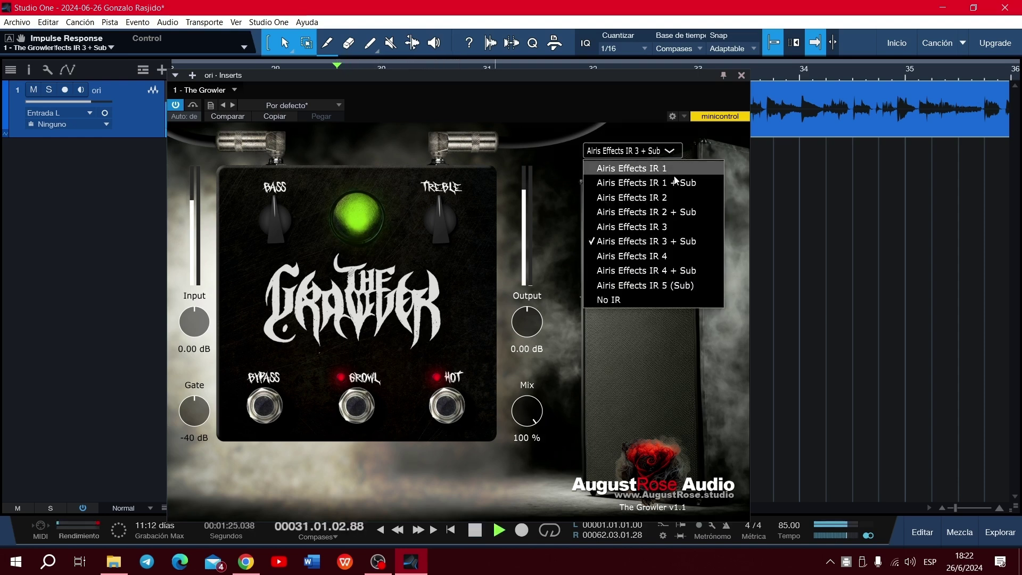
{"action": "left_click", "coordinate": [691, 211]}
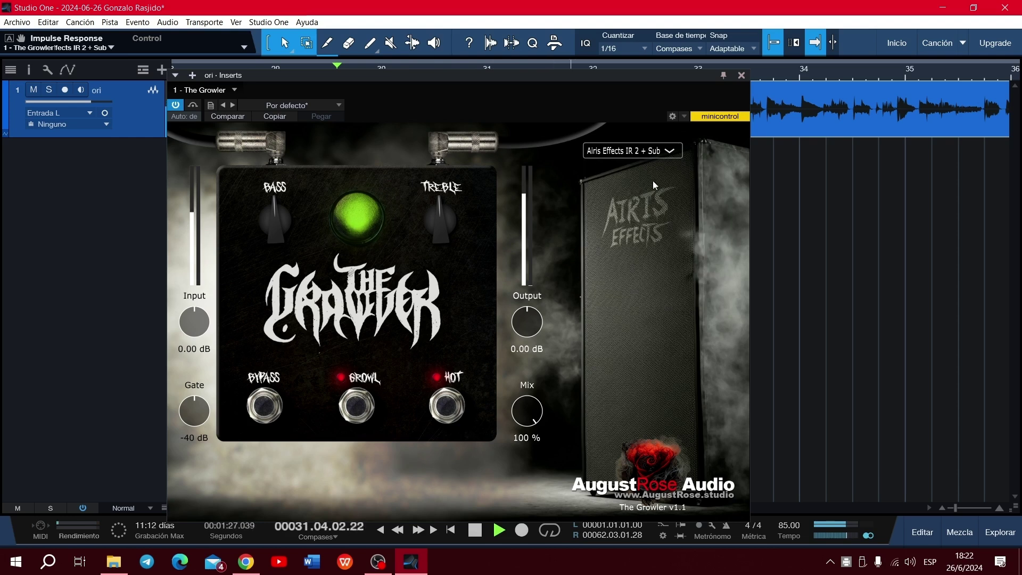
{"action": "key", "text": "space"}
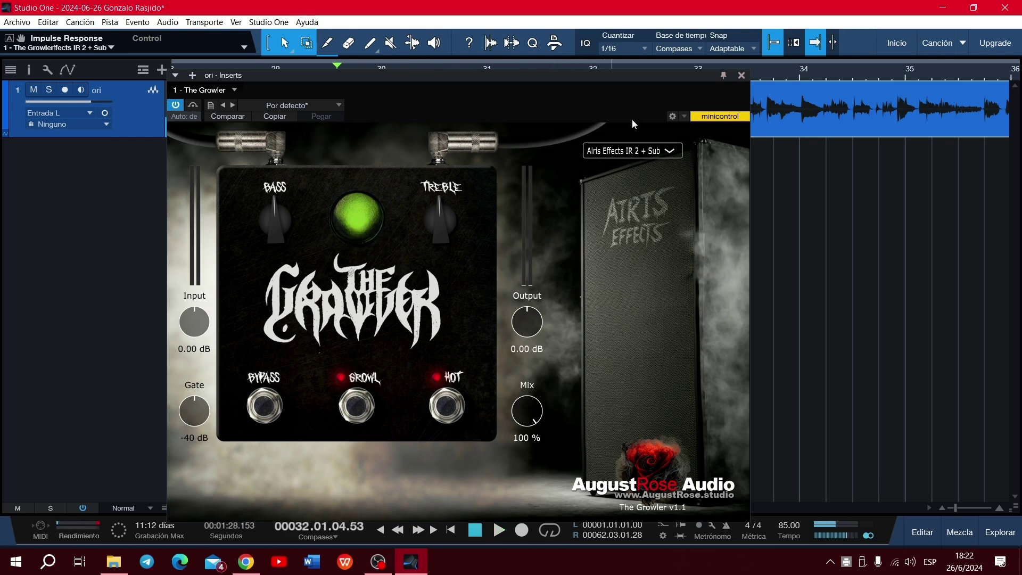
Return The Growler's impulse response to No IR and listen to the riffs.
{"action": "left_click", "coordinate": [670, 153]}
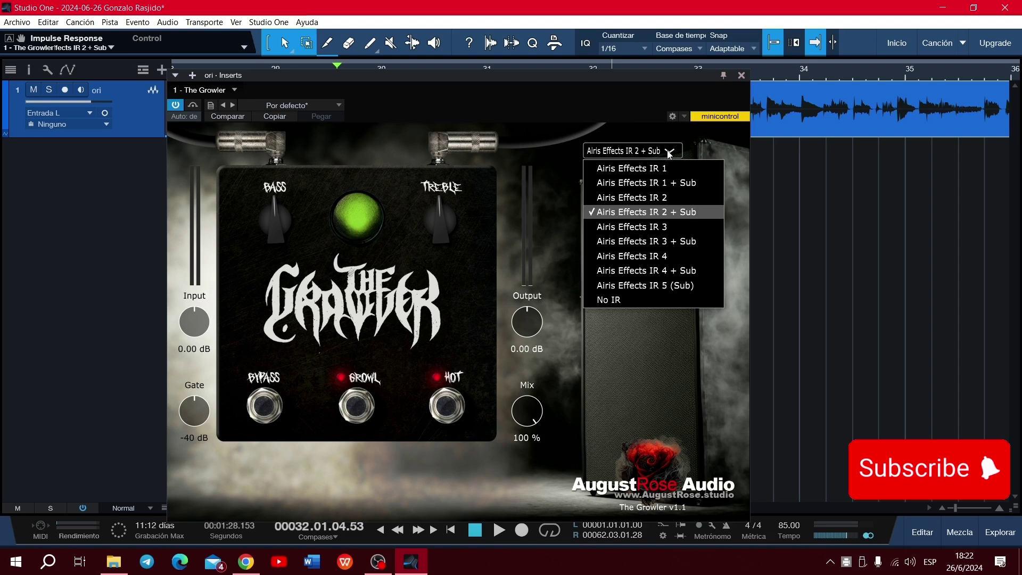
{"action": "left_click", "coordinate": [565, 101]}
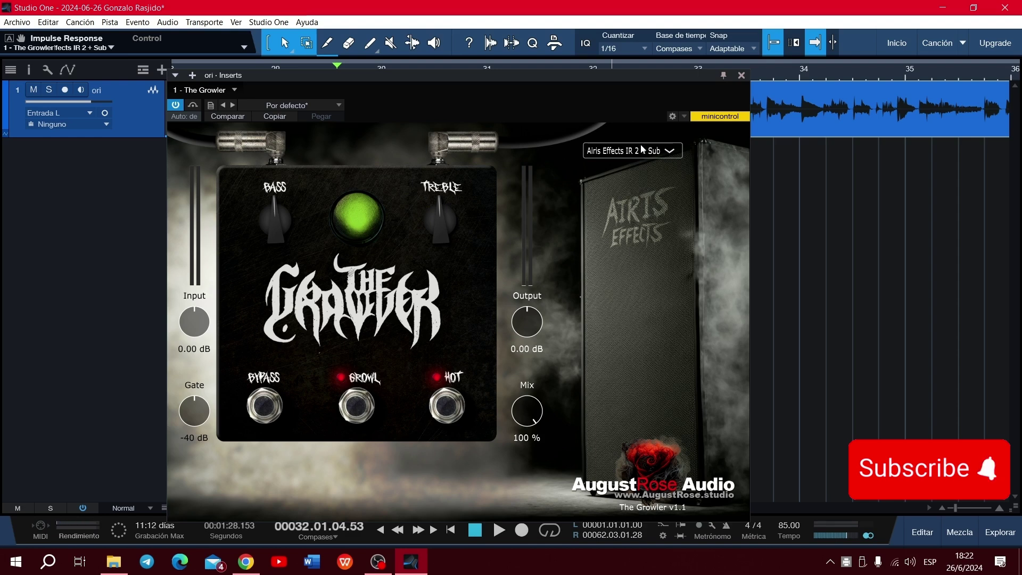
{"action": "left_click", "coordinate": [671, 151]}
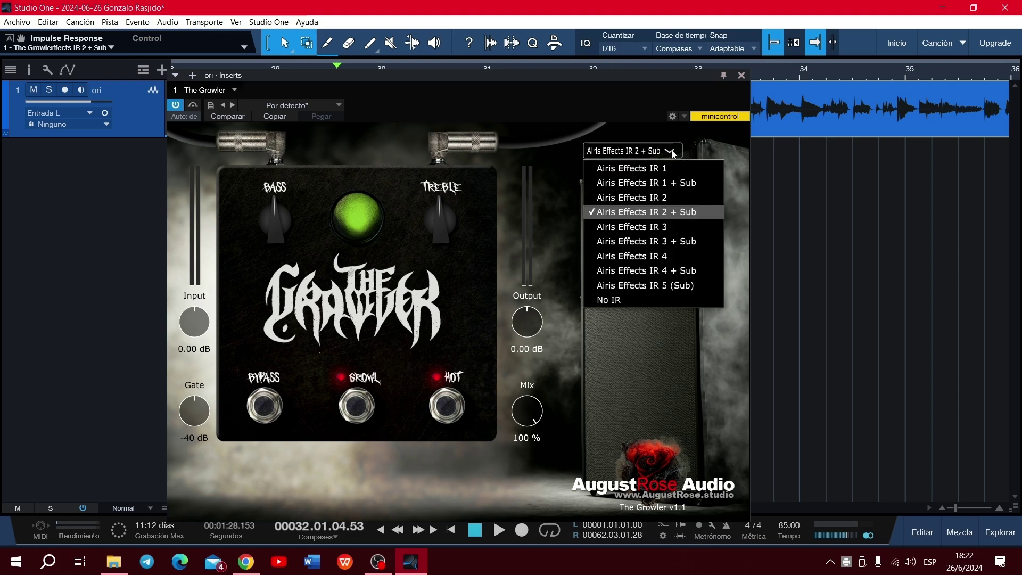
{"action": "left_click", "coordinate": [642, 304]}
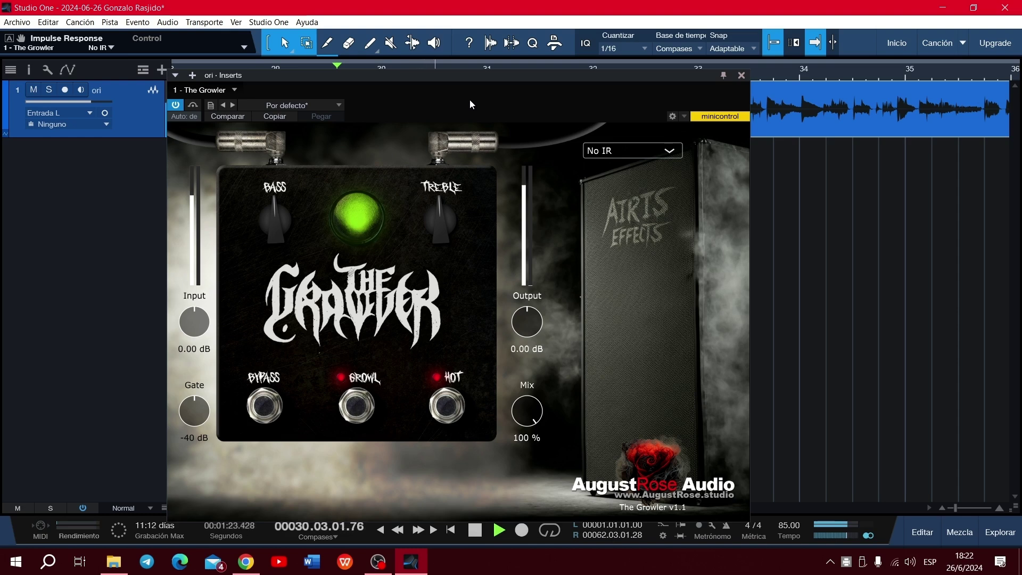
{"action": "key", "text": "space"}
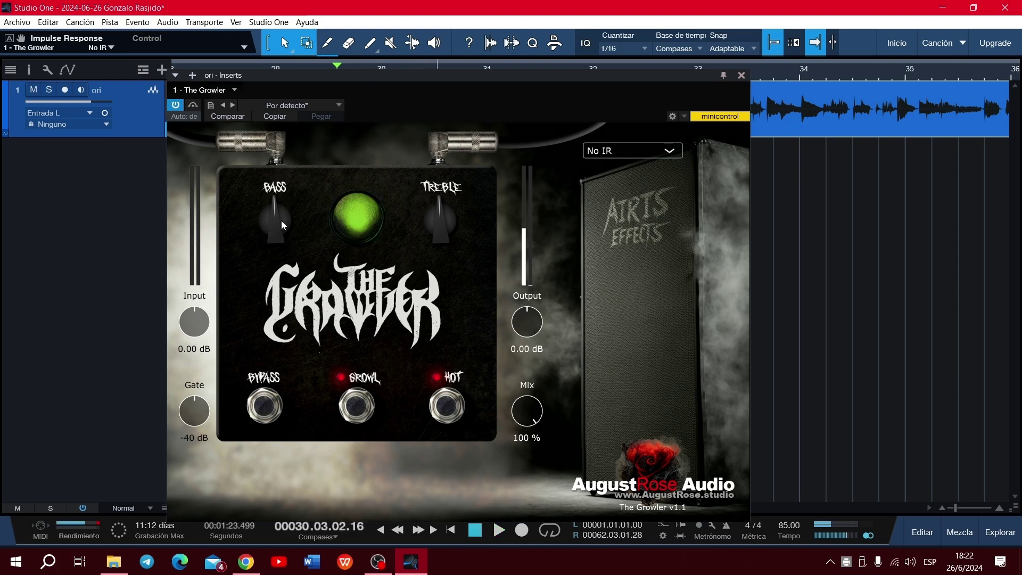
Try different Bass and Treble settings on The Growler while the riffs play, returning both knobs to 0.
{"action": "scroll", "coordinate": [281, 221], "scroll_direction": "up", "scroll_amount": 3}
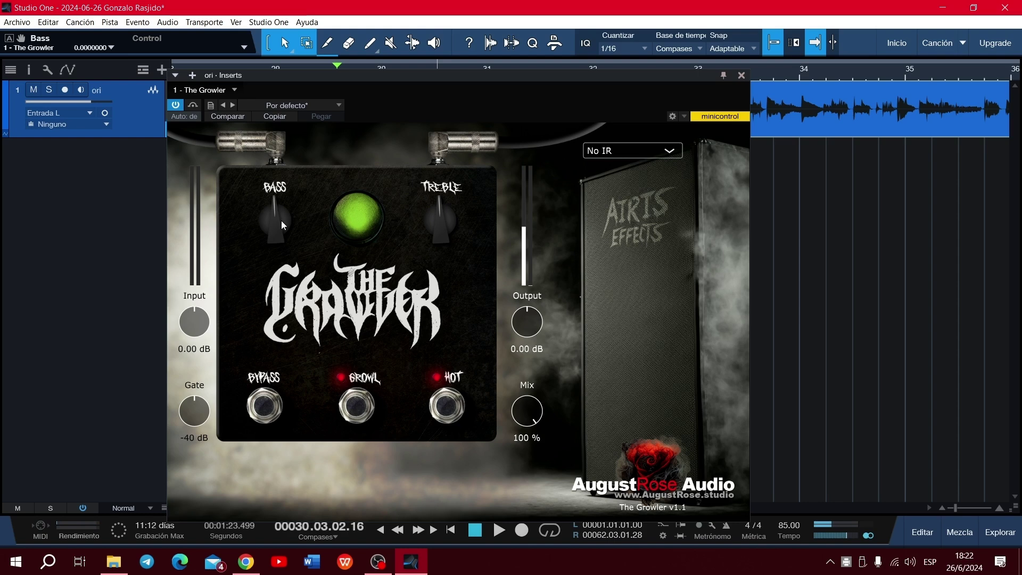
{"action": "scroll", "coordinate": [281, 220], "scroll_direction": "up", "scroll_amount": 4}
{"action": "scroll", "coordinate": [444, 206], "scroll_direction": "down", "scroll_amount": 3}
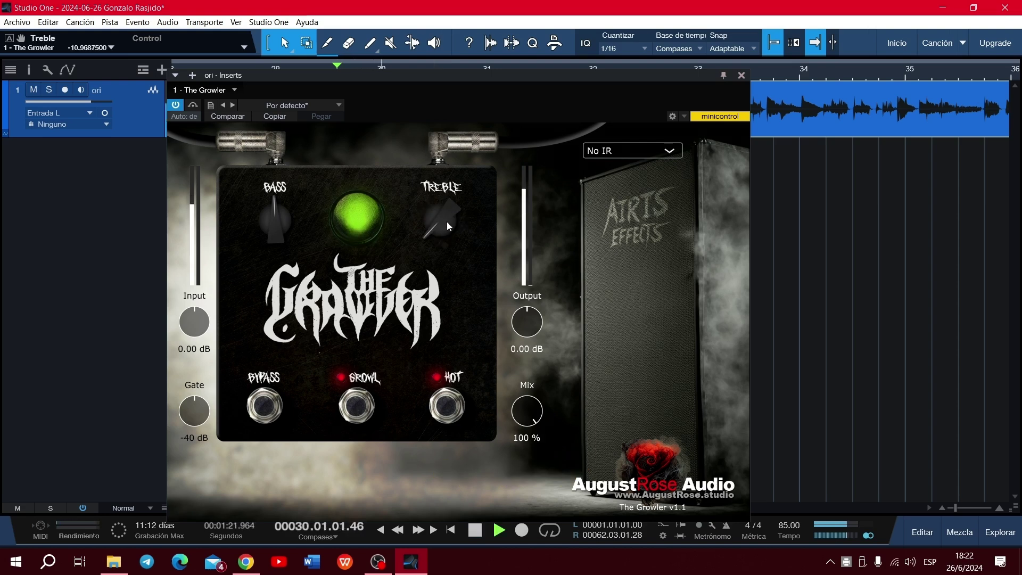
{"action": "scroll", "coordinate": [447, 224], "scroll_direction": "up", "scroll_amount": 3}
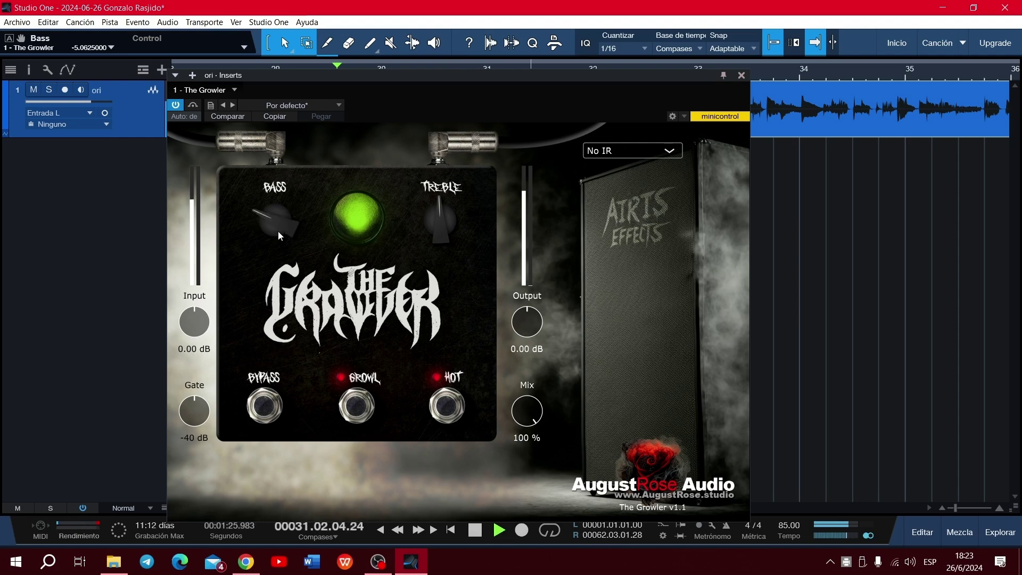
{"action": "key", "text": "space"}
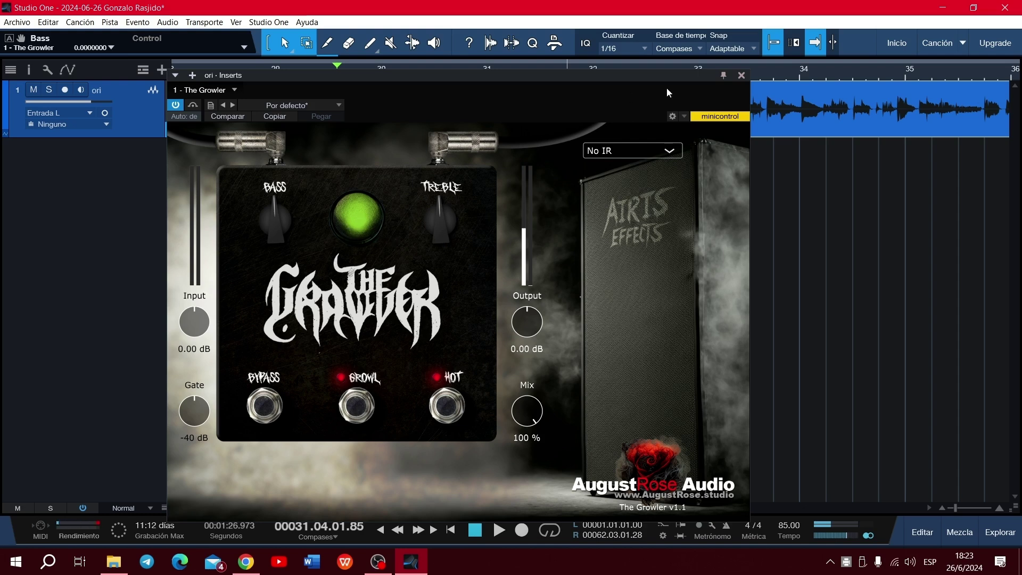
Close The Growler's window and play the riffs of the ori track from the start marker in bar 29.
{"action": "left_click", "coordinate": [741, 76]}
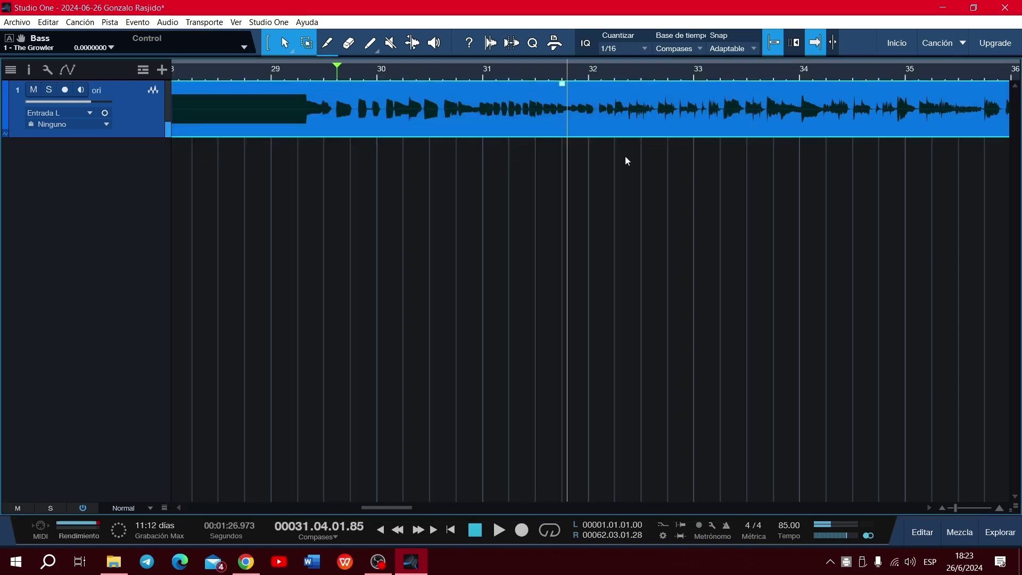
{"action": "key", "text": "space"}
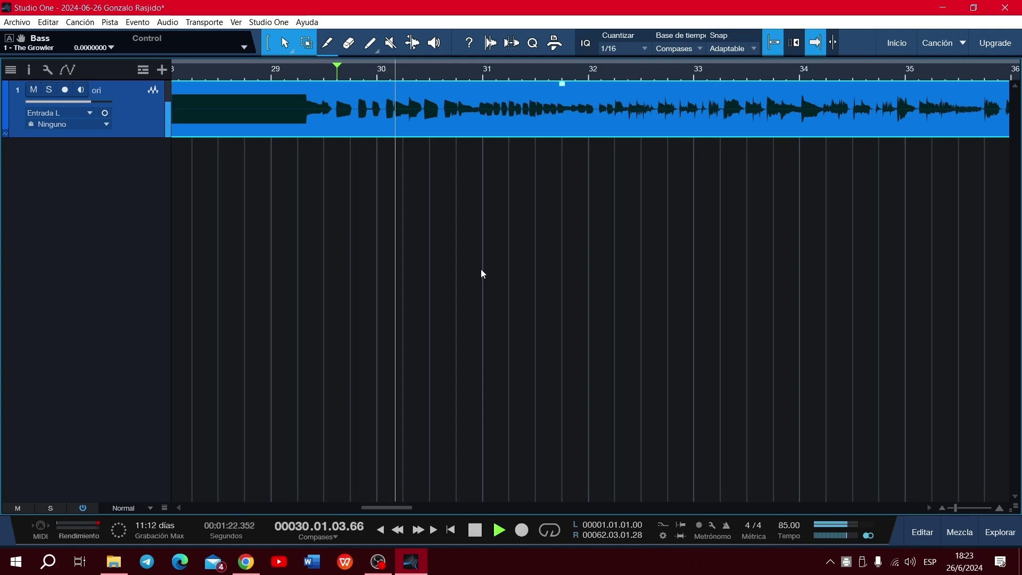
{"action": "key", "text": "space"}
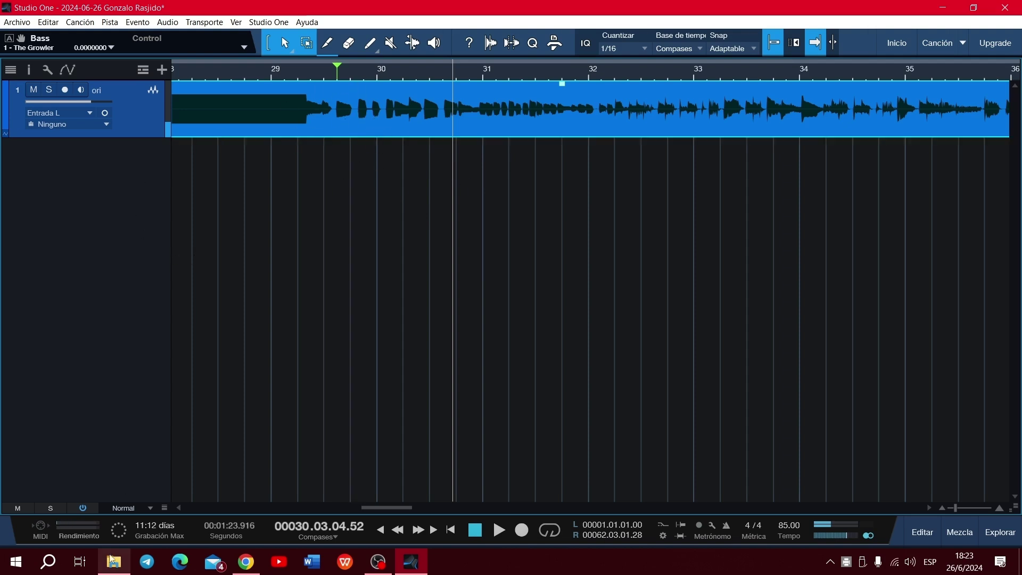
Copy the ori clip onto a new track directly below the original, keeping the same time position.
{"action": "mouse_move", "coordinate": [113, 562]}
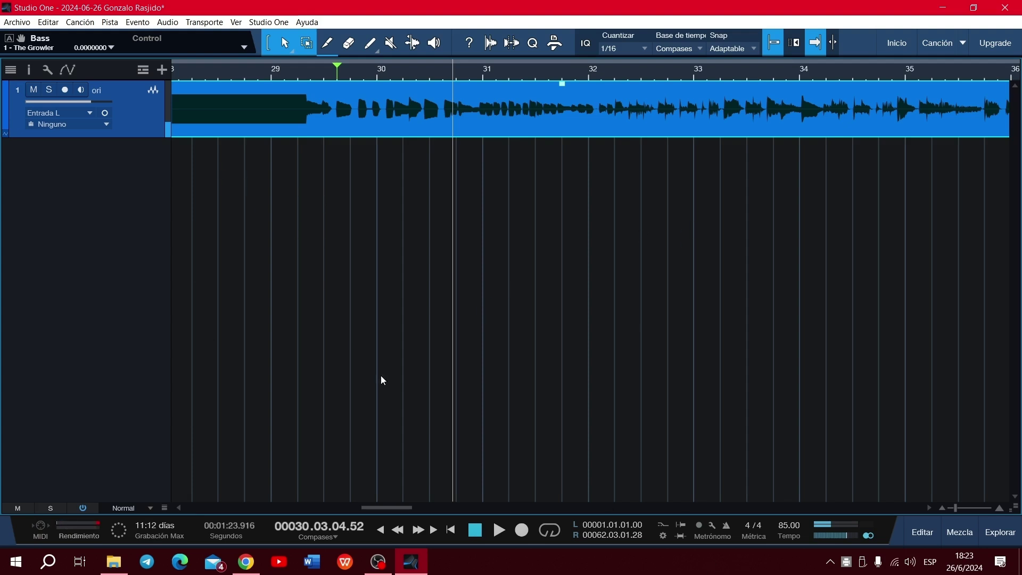
{"action": "mouse_move", "coordinate": [397, 509]}
{"action": "left_mouse_down"}
{"action": "mouse_move", "coordinate": [338, 500]}
{"action": "mouse_move", "coordinate": [397, 503]}
{"action": "left_mouse_up"}
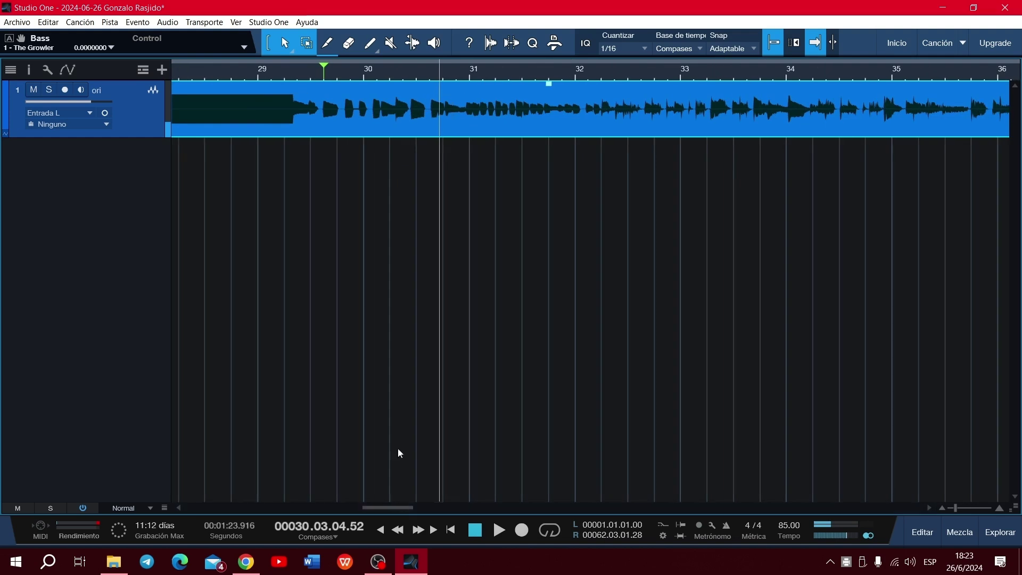
{"action": "left_click_drag", "start_coordinate": [372, 123], "coordinate": [371, 155]}
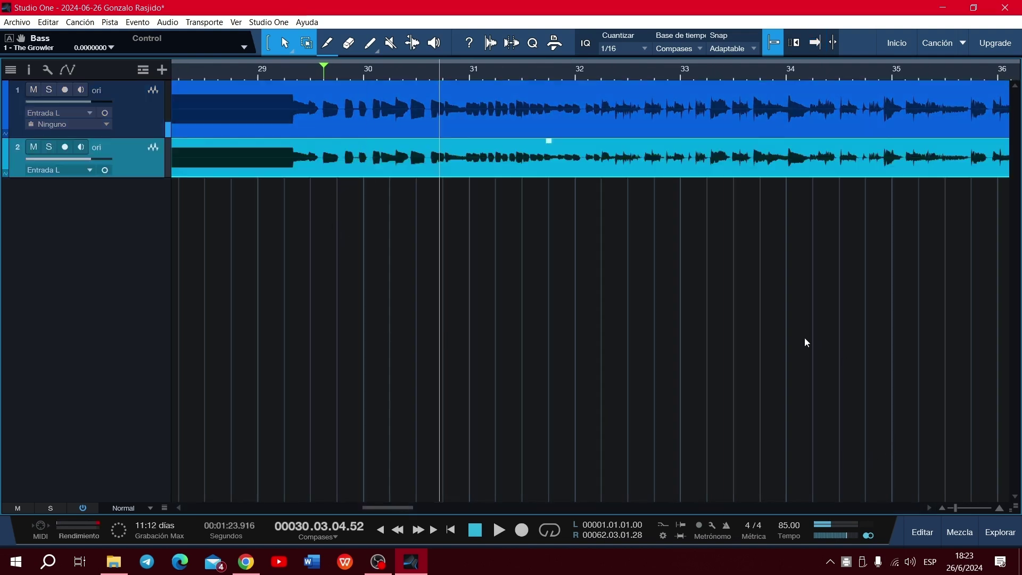
Show the mixer and play both tracks while muting and unmuting the first ori channel to compare them.
{"action": "left_click", "coordinate": [965, 541]}
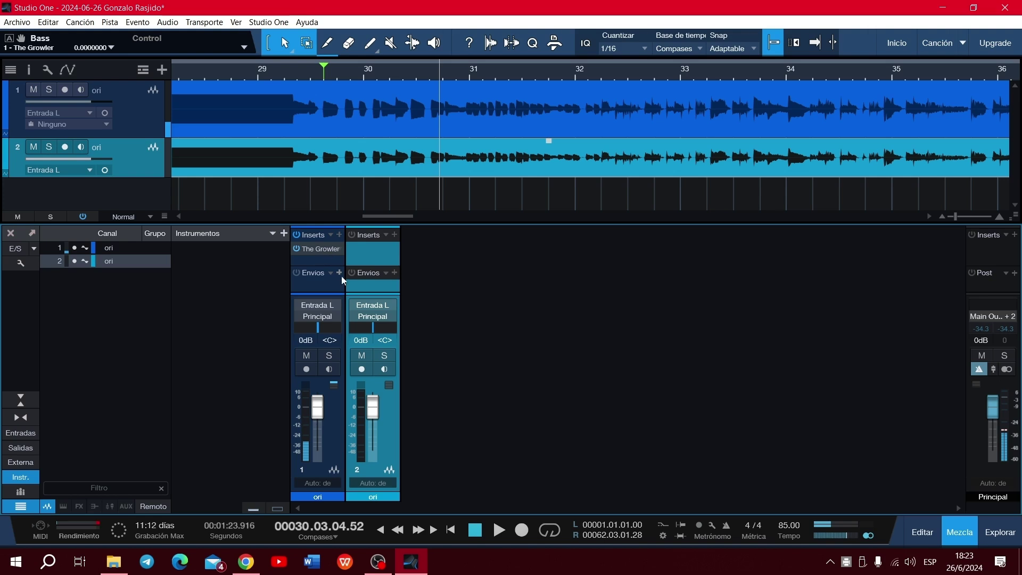
{"action": "key", "text": "space"}
{"action": "left_click", "coordinate": [307, 355]}
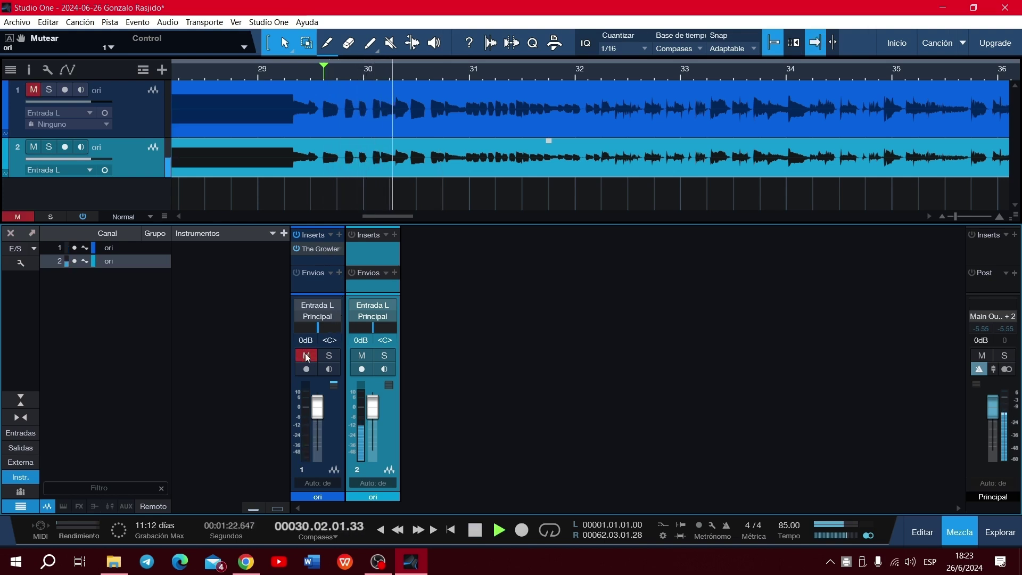
{"action": "left_click", "coordinate": [307, 356]}
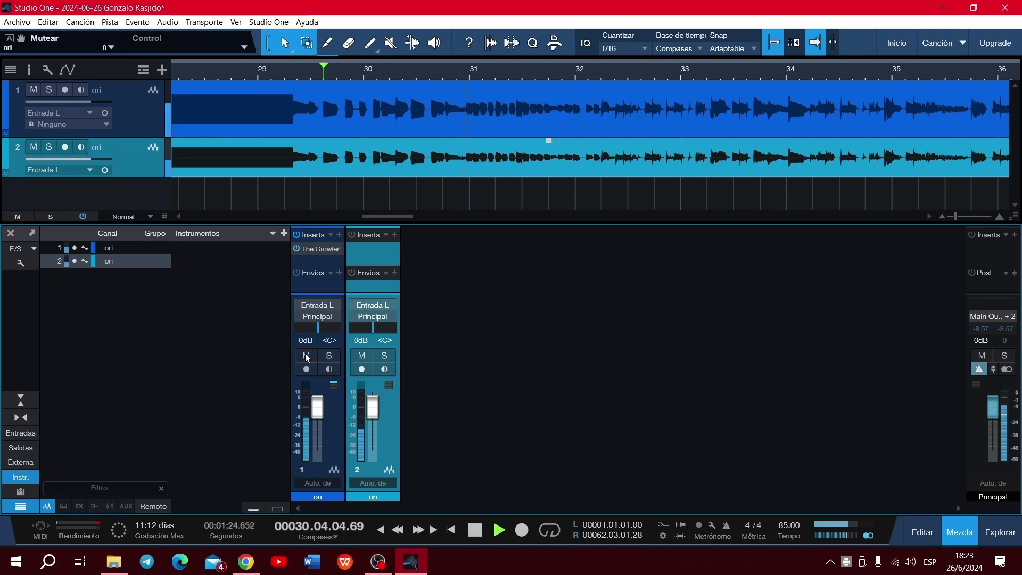
{"action": "left_click", "coordinate": [306, 356]}
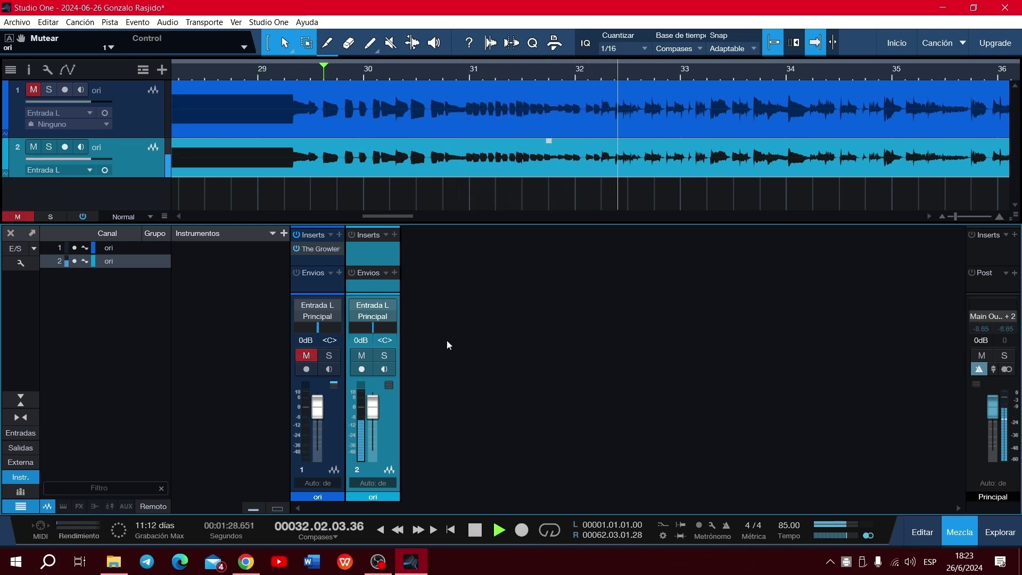
{"action": "key", "text": "space"}
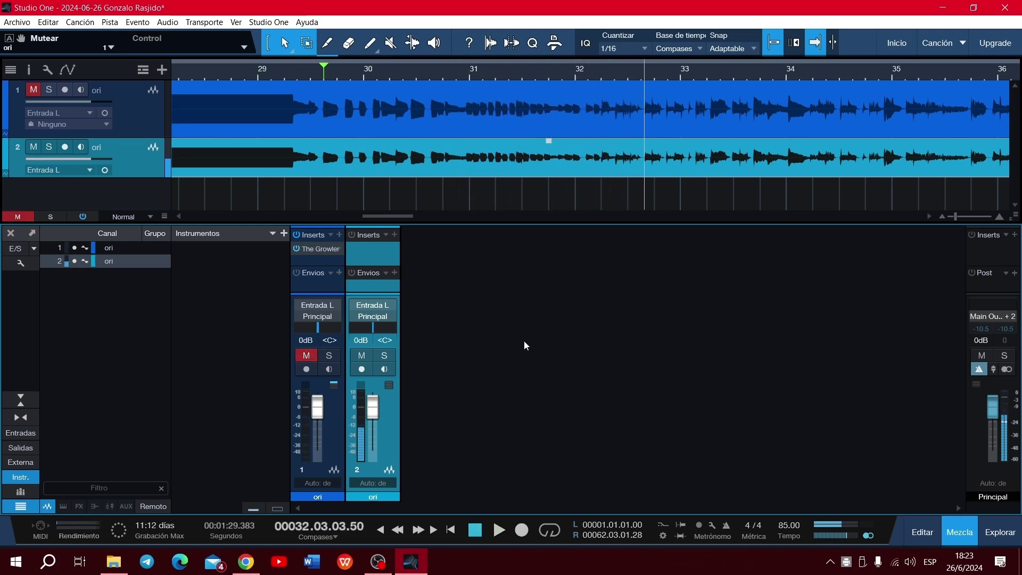
Unmute the first ori channel and pan it fully right, and pan the second ori channel fully left.
{"action": "left_click", "coordinate": [312, 356]}
{"action": "left_click_drag", "start_coordinate": [320, 330], "coordinate": [359, 342]}
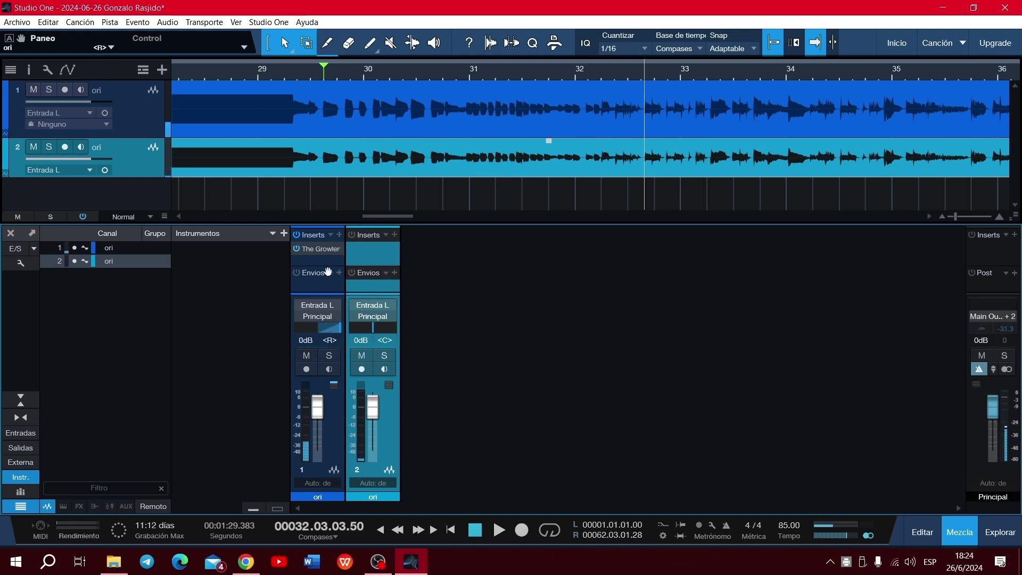
{"action": "left_click_drag", "start_coordinate": [374, 332], "coordinate": [330, 335]}
Play the unprocessed second track alone, and switch to hearing only the first track with The Growler using mute and solo.
{"action": "left_click", "coordinate": [311, 357]}
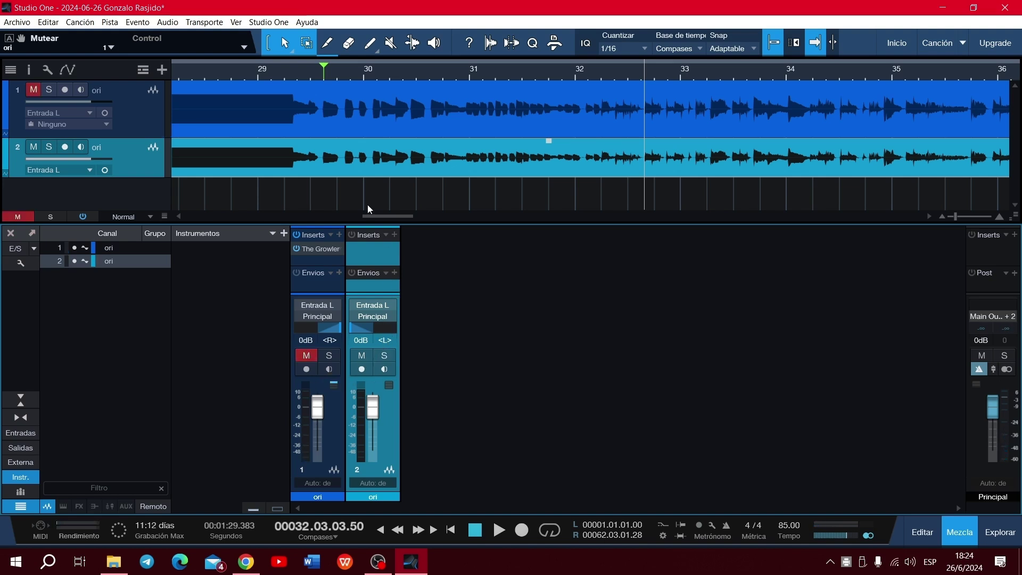
{"action": "key", "text": "space"}
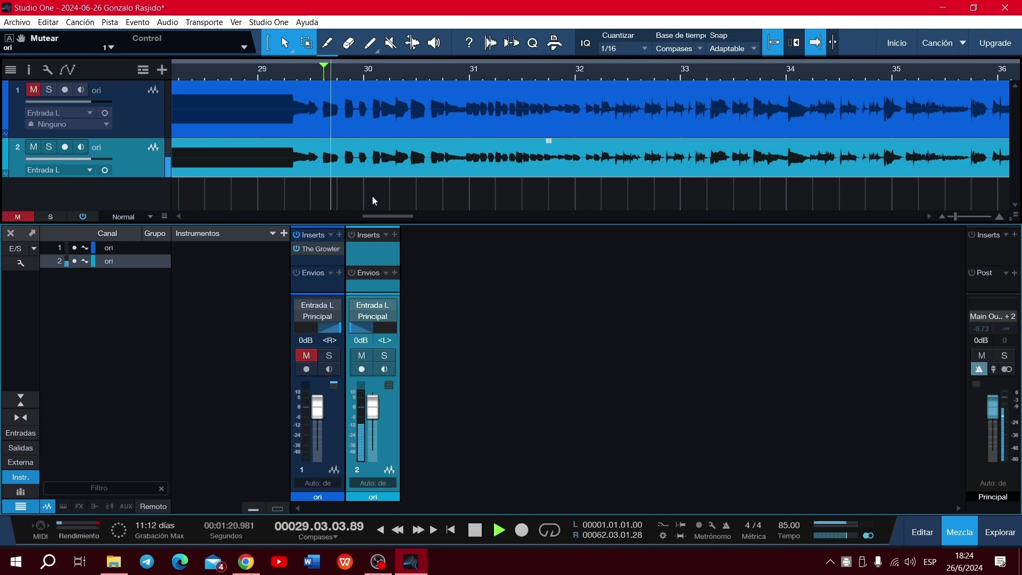
{"action": "left_click", "coordinate": [360, 356]}
{"action": "left_click", "coordinate": [306, 355]}
{"action": "left_click", "coordinate": [328, 355]}
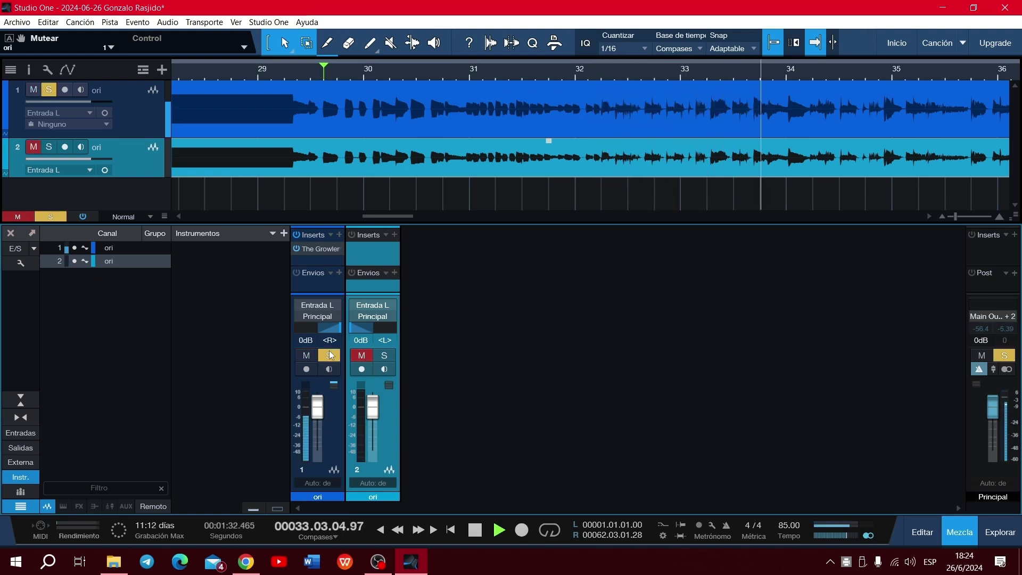
{"action": "key", "text": "space"}
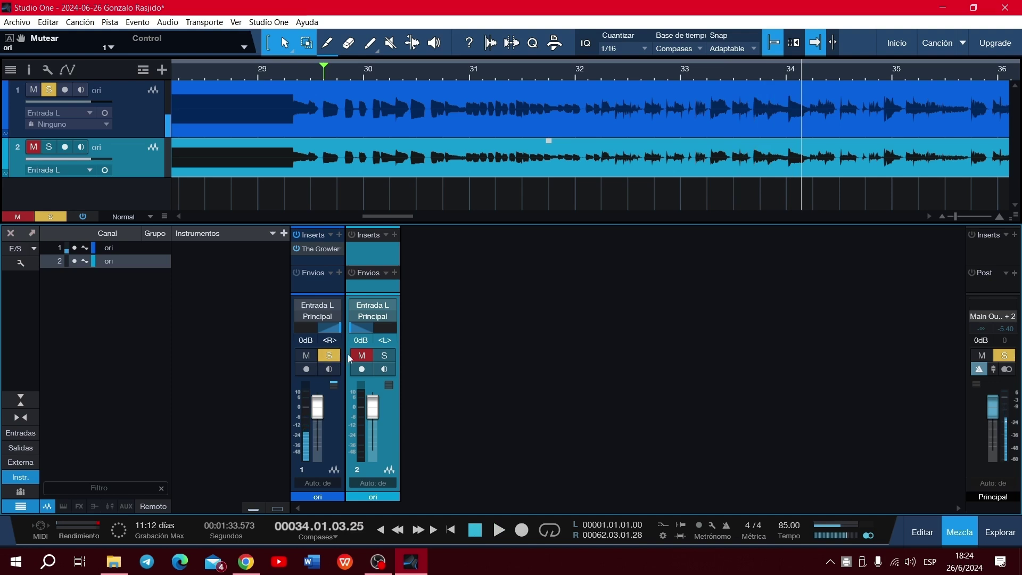
Clear all mutes and solos on both ori channels and hide the mixer.
{"action": "left_click", "coordinate": [362, 355]}
{"action": "left_click", "coordinate": [385, 355]}
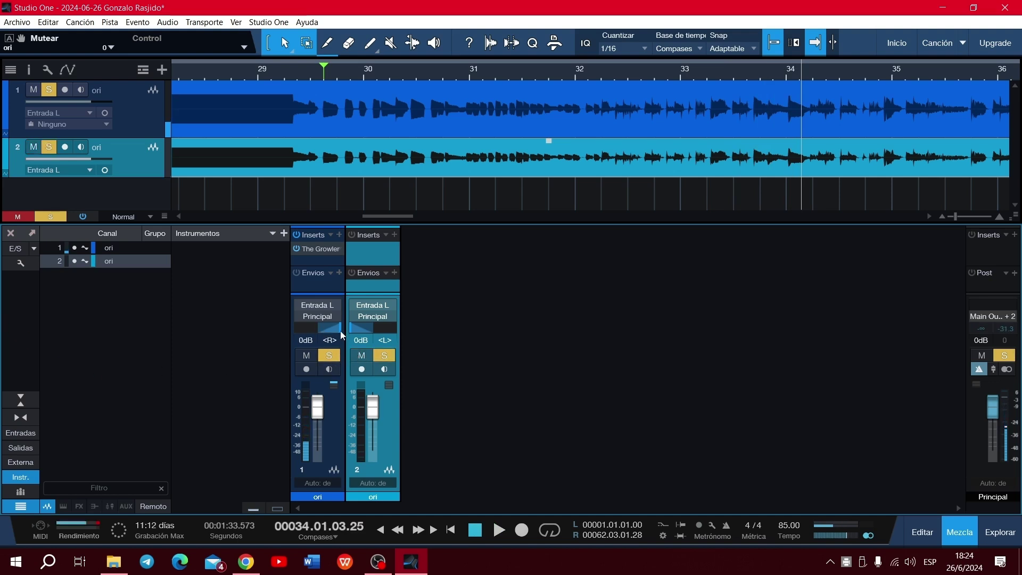
{"action": "left_click", "coordinate": [44, 218]}
{"action": "left_click", "coordinate": [18, 216]}
{"action": "key", "text": "F3"}
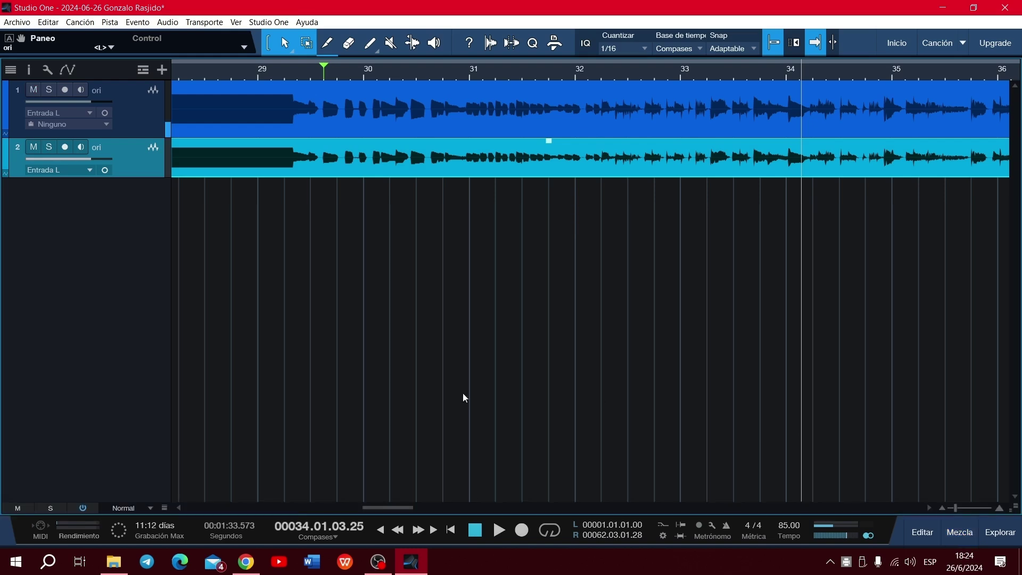
Show both ori clips at full length in the arrangement and select the clip on the first track.
{"action": "left_click_drag", "start_coordinate": [406, 507], "coordinate": [356, 505]}
{"action": "left_click_drag", "start_coordinate": [955, 506], "coordinate": [948, 506]}
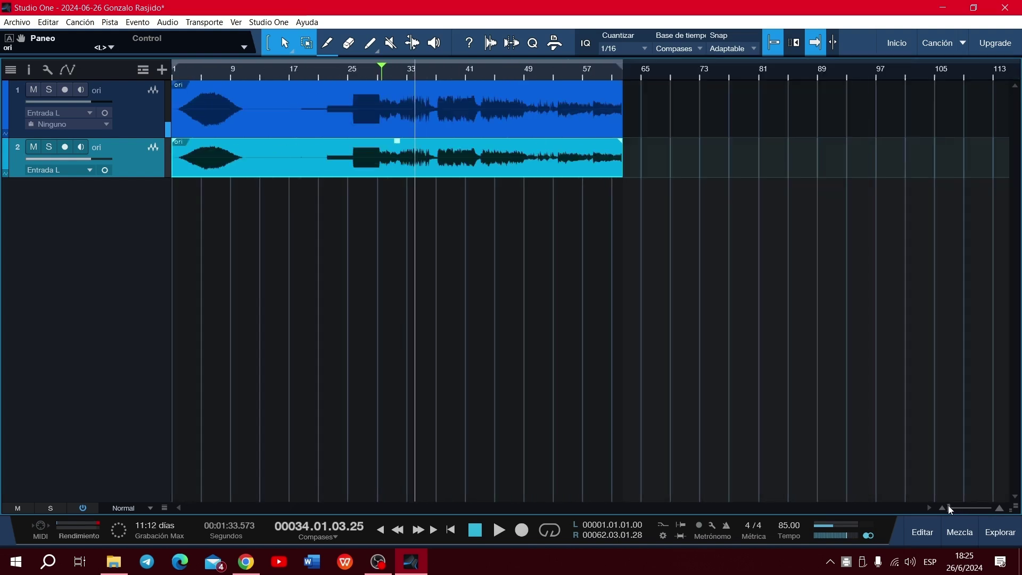
{"action": "left_click", "coordinate": [490, 111]}
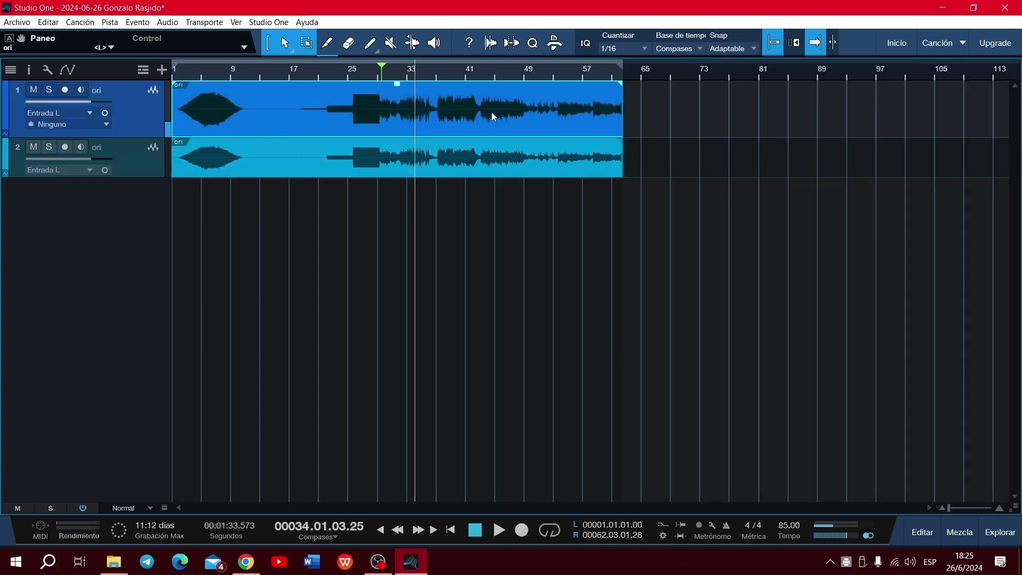
Loop the range of the selected clip and export the mix between the loop points as a 24-bit, 44.1 kHz Wave file named distor.
{"action": "key", "text": "p"}
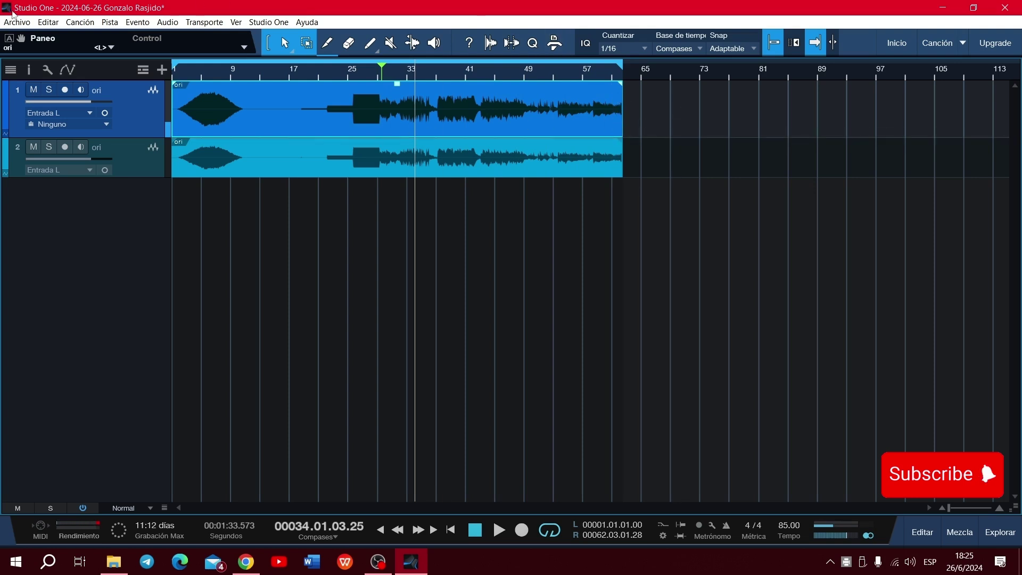
{"action": "left_click", "coordinate": [85, 24]}
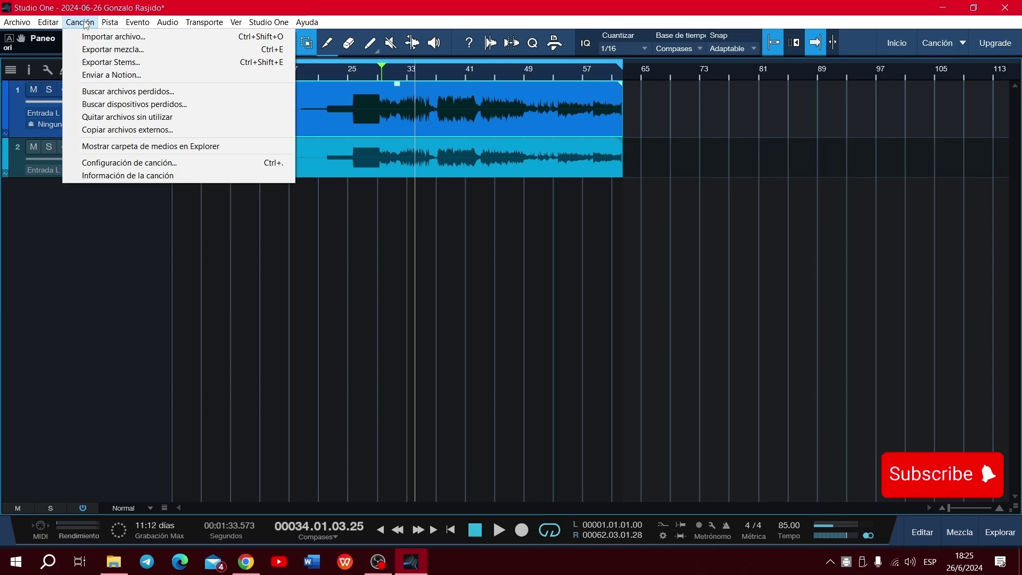
{"action": "left_click", "coordinate": [107, 53]}
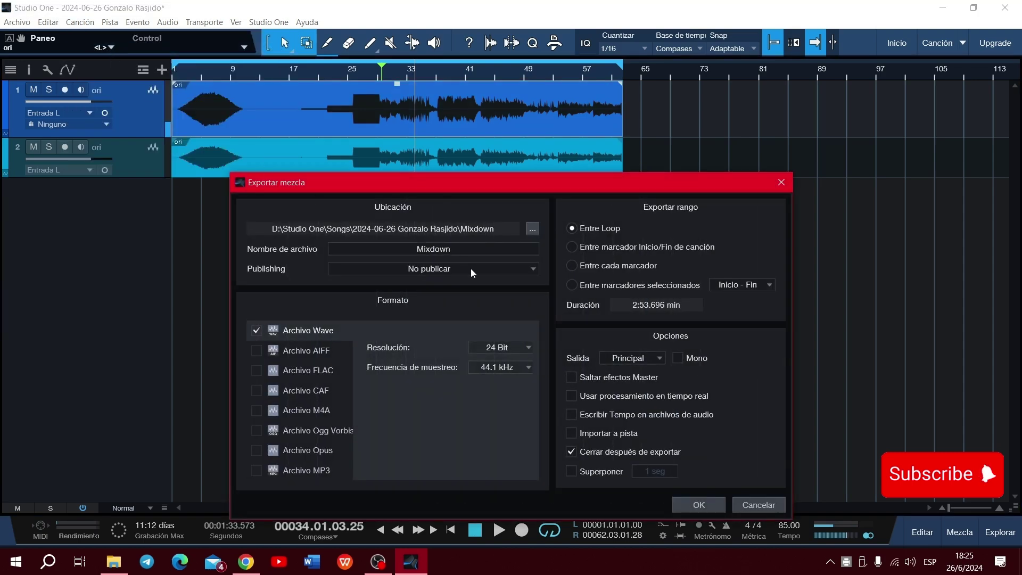
{"action": "left_click", "coordinate": [477, 250]}
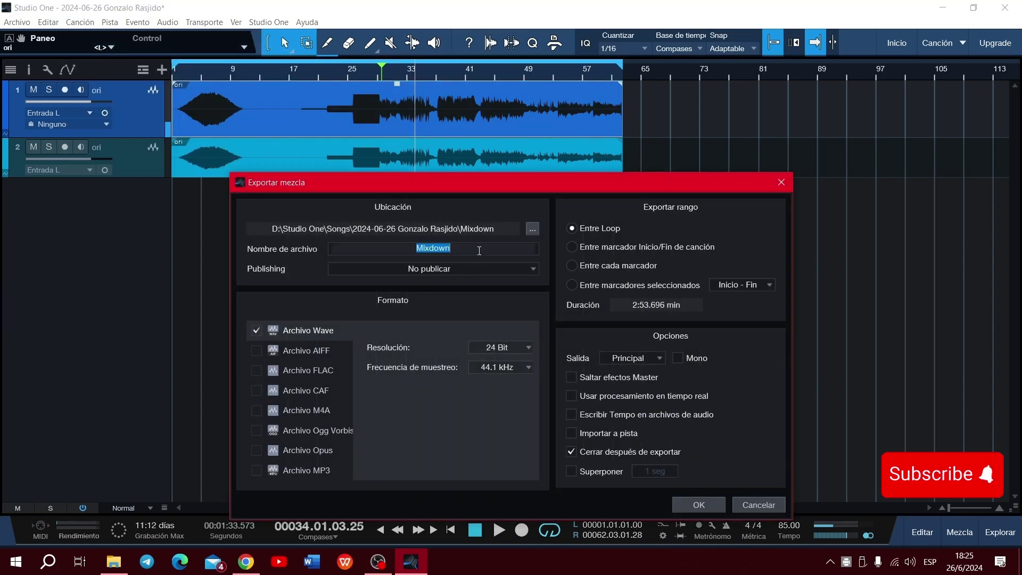
{"action": "type", "text": "distor"}
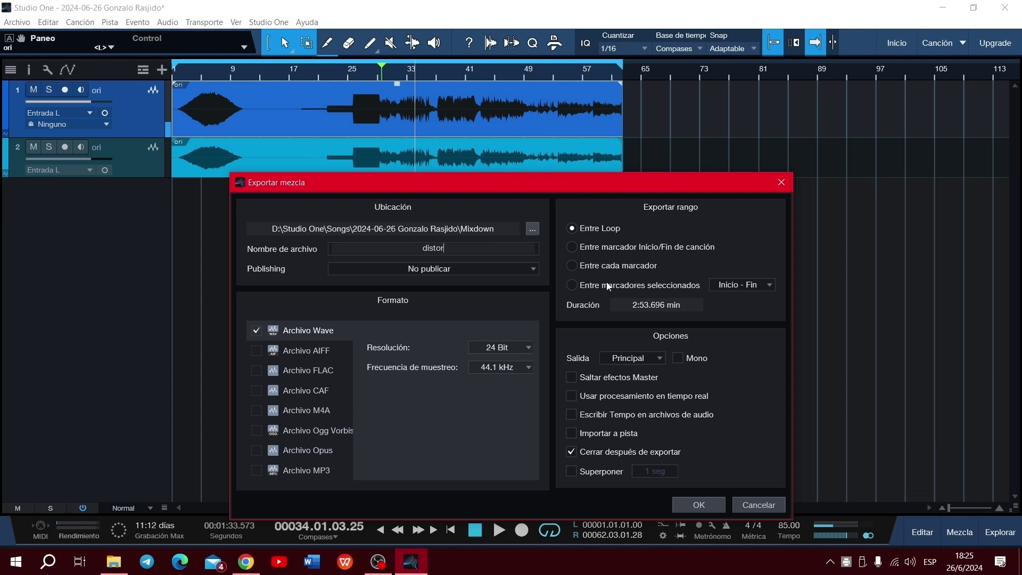
{"action": "left_click", "coordinate": [677, 359]}
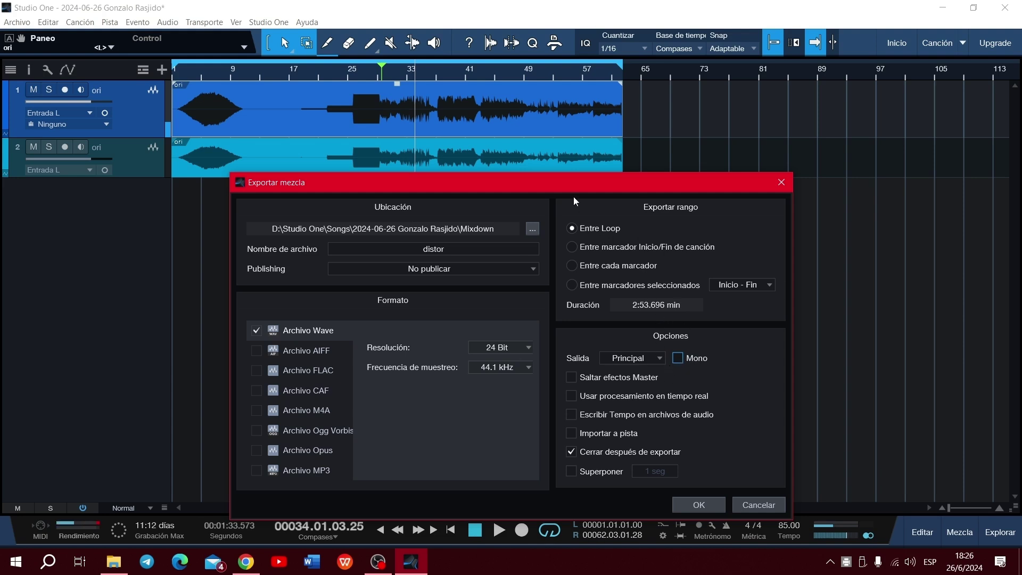
{"action": "left_click_drag", "start_coordinate": [567, 186], "coordinate": [574, 142]}
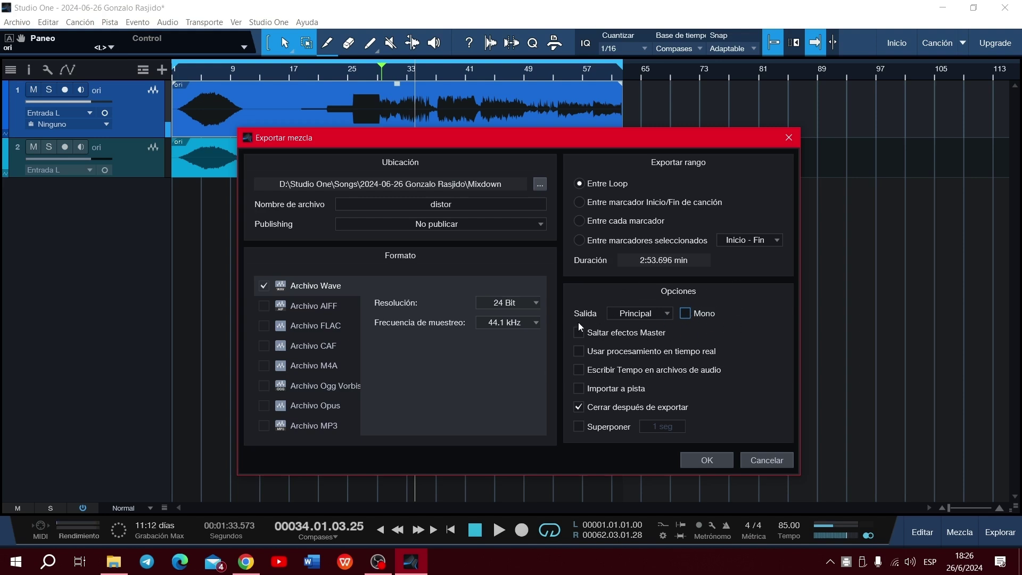
{"action": "left_click", "coordinate": [707, 459]}
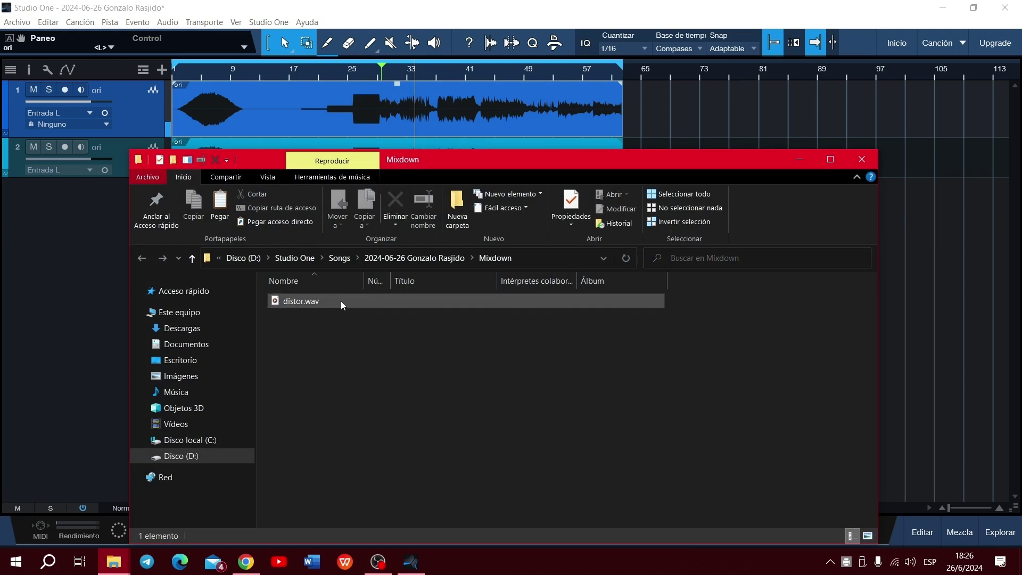
Import distor.wav from the Mixdown folder into the song as a new track below the two ori tracks.
{"action": "left_click", "coordinate": [341, 302]}
{"action": "left_click_drag", "start_coordinate": [450, 158], "coordinate": [759, 164]}
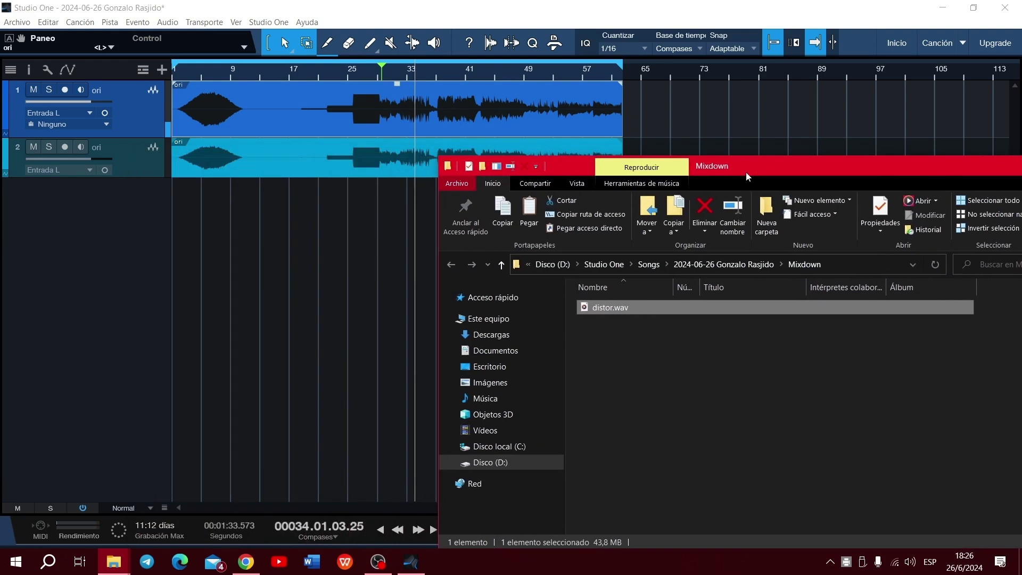
{"action": "left_click", "coordinate": [178, 506]}
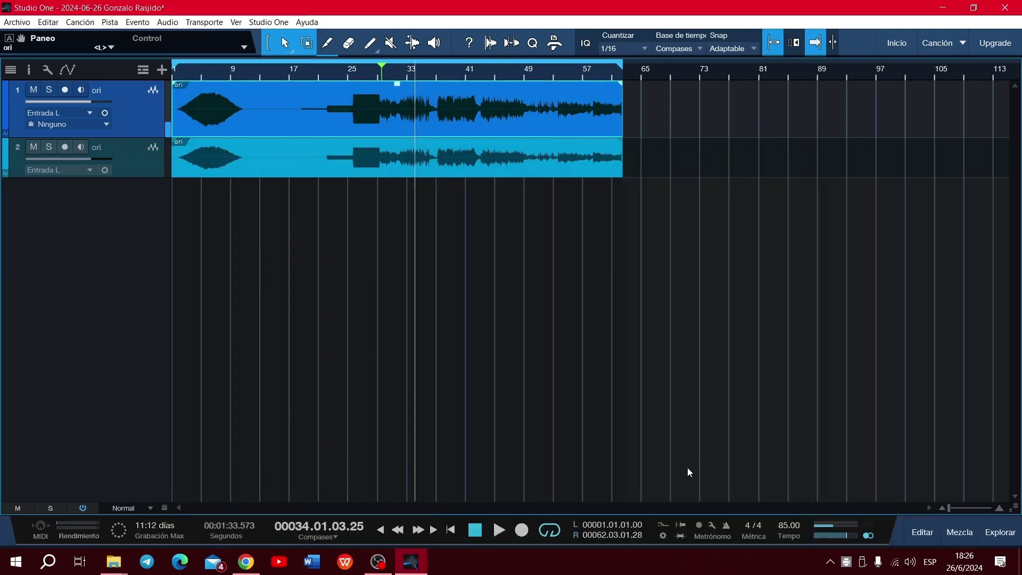
{"action": "mouse_move", "coordinate": [113, 562]}
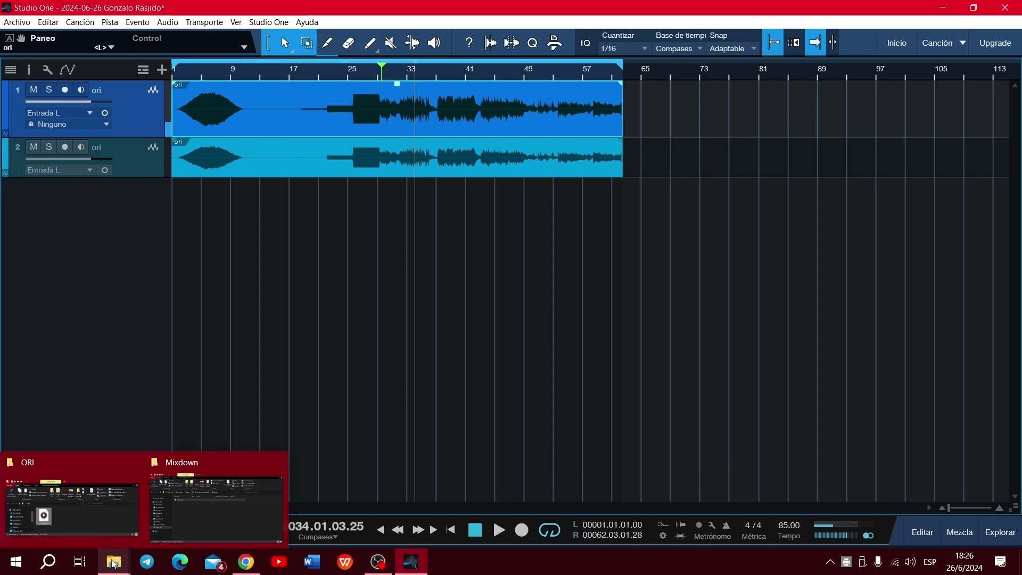
{"action": "left_click", "coordinate": [231, 497]}
{"action": "left_click_drag", "start_coordinate": [618, 305], "coordinate": [192, 246]}
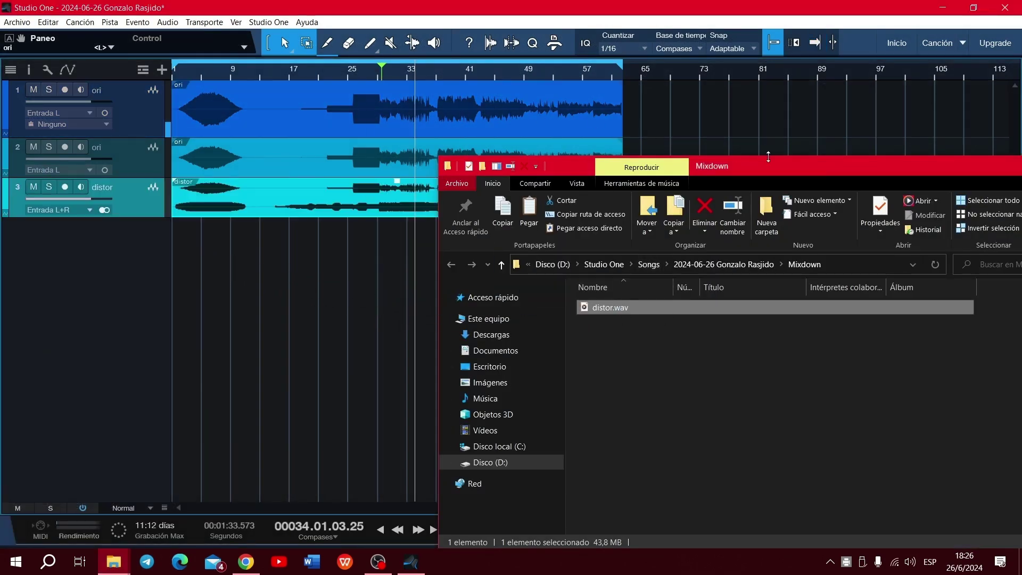
{"action": "left_click_drag", "start_coordinate": [847, 174], "coordinate": [495, 392]}
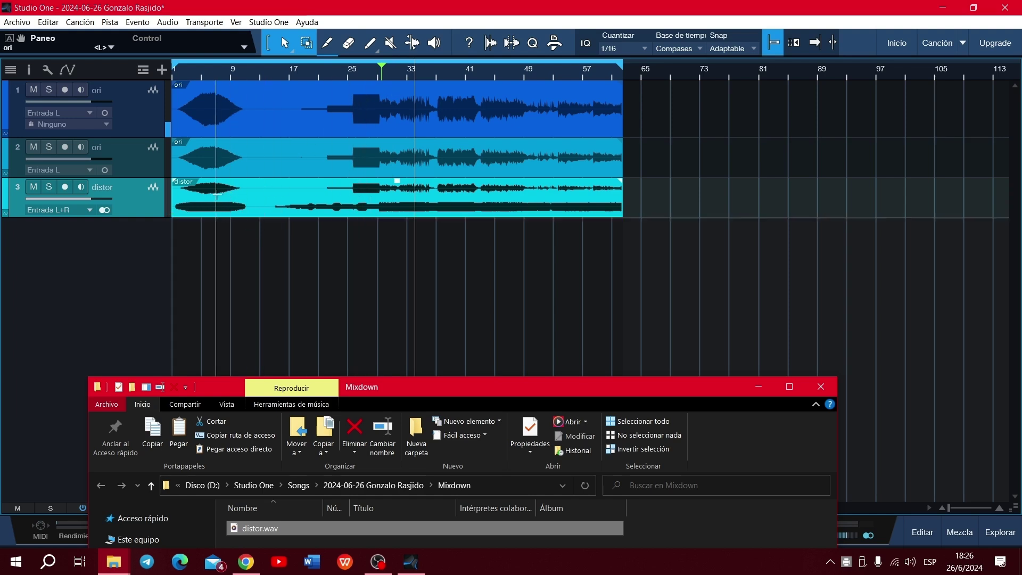
Solo the distor track and listen to it while panning it to L98 and over to the right.
{"action": "left_click", "coordinate": [48, 190]}
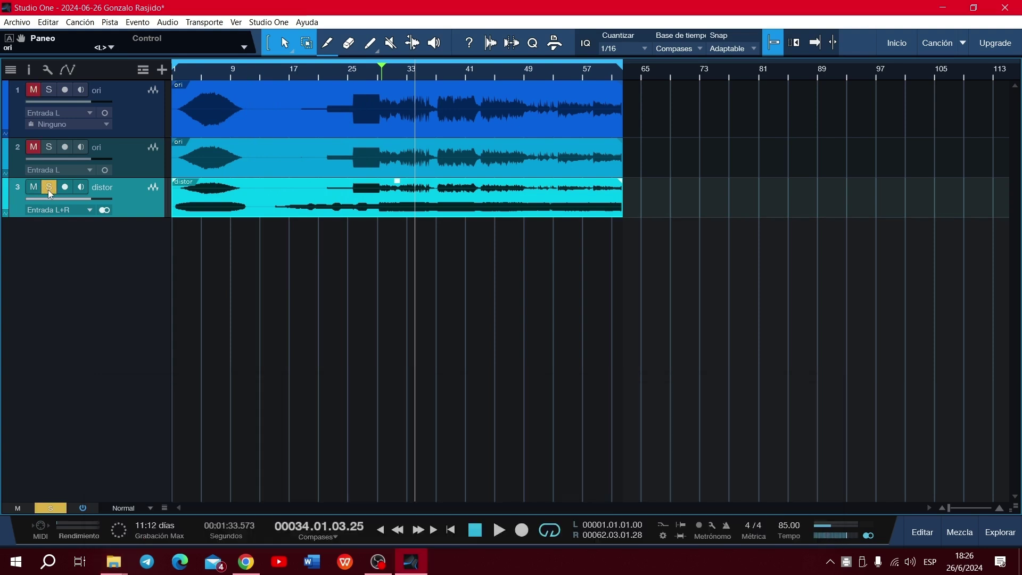
{"action": "left_click", "coordinate": [28, 70]}
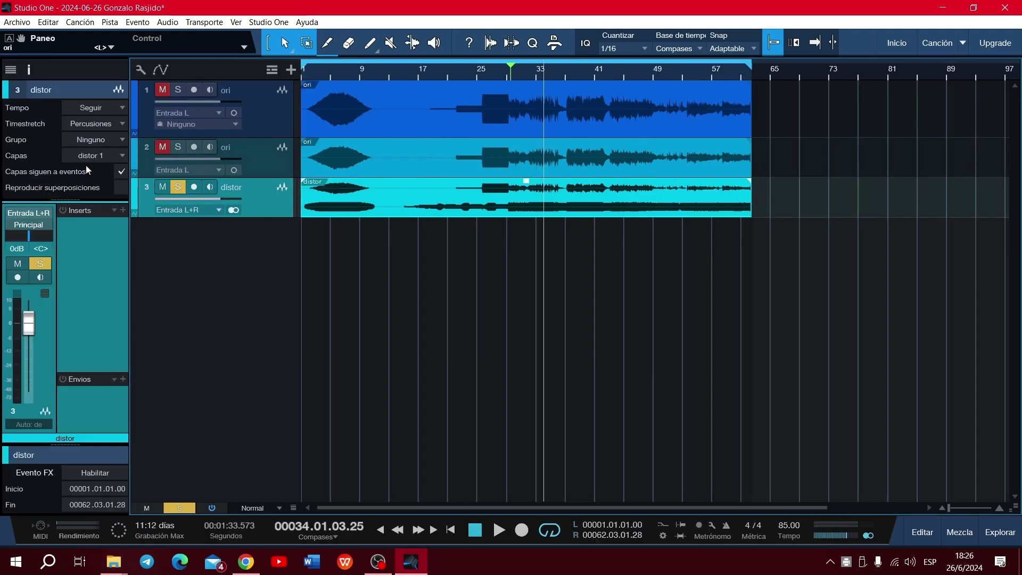
{"action": "key", "text": "space"}
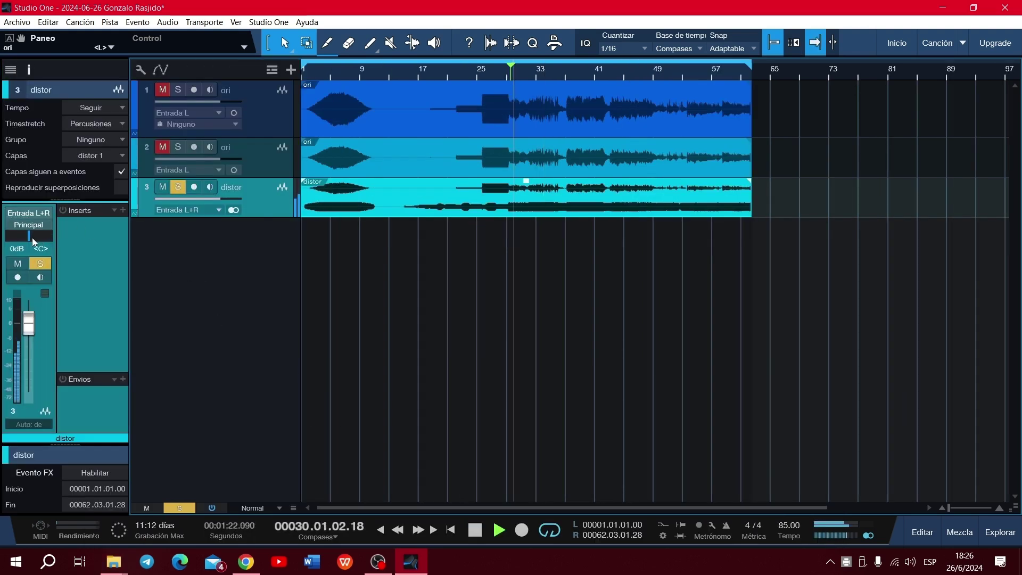
{"action": "left_click_drag", "start_coordinate": [28, 237], "coordinate": [2, 234]}
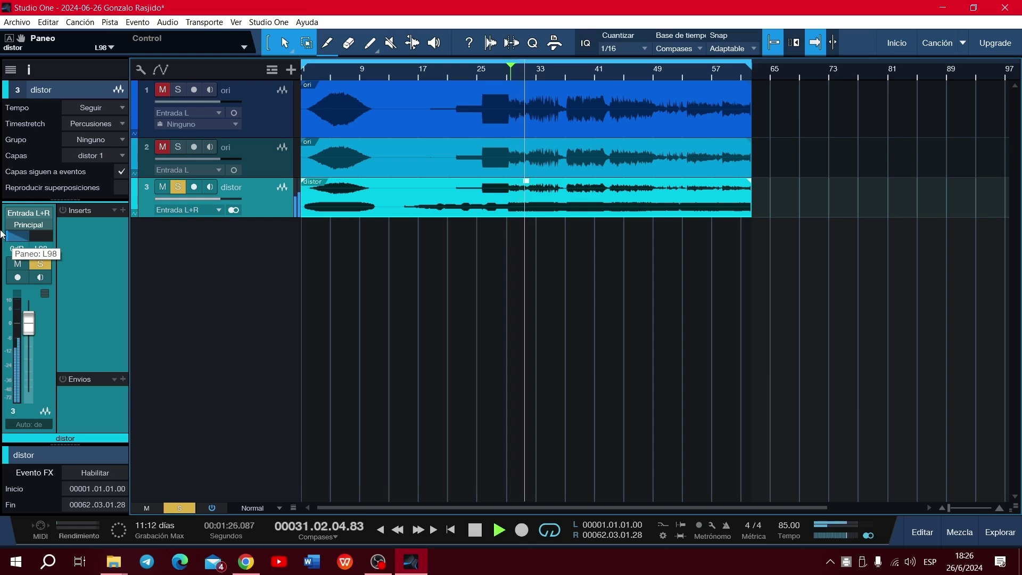
{"action": "left_click_drag", "start_coordinate": [2, 234], "coordinate": [186, 234]}
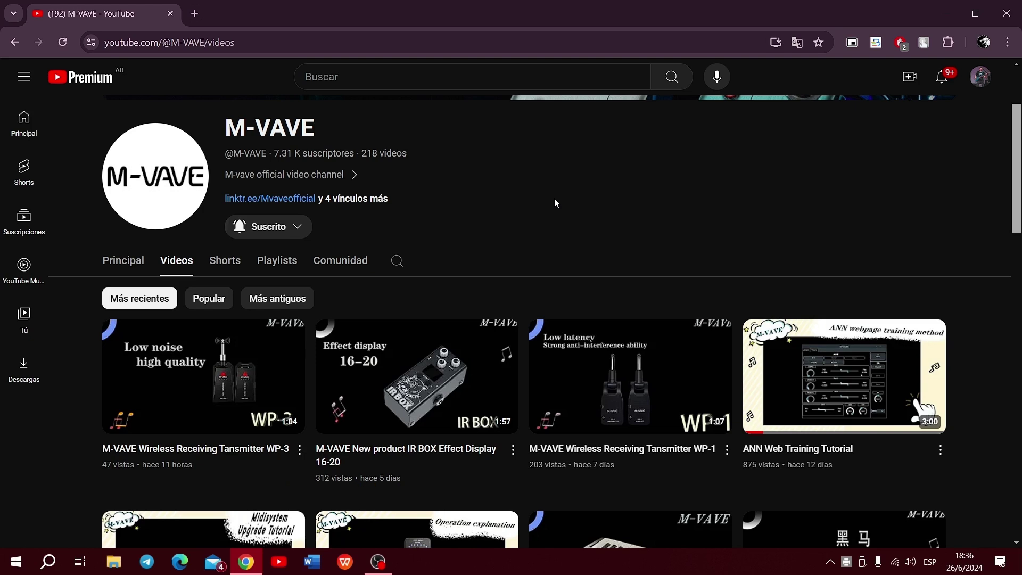
Open the ANN Web Training Tutorial video from M-VAVE's YouTube channel in a separate browser tab and pause it.
{"action": "right_click", "coordinate": [822, 453]}
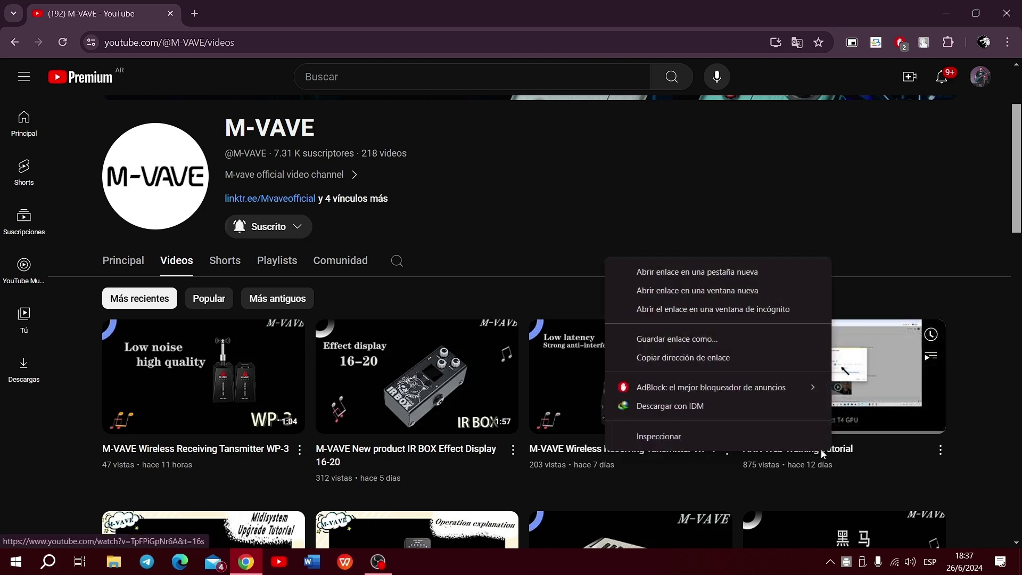
{"action": "left_click", "coordinate": [665, 272]}
{"action": "left_click", "coordinate": [262, 7]}
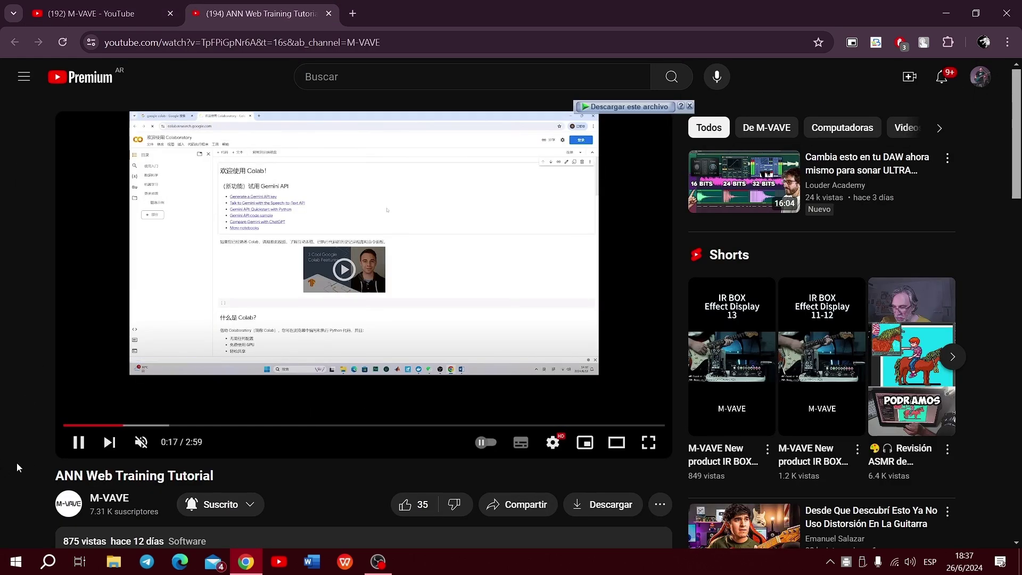
{"action": "left_click", "coordinate": [77, 447]}
Expand the video's description and open its colab.research.google.com and mega.nz folder links in separate tabs.
{"action": "scroll", "coordinate": [245, 397], "scroll_direction": "down", "scroll_amount": 4}
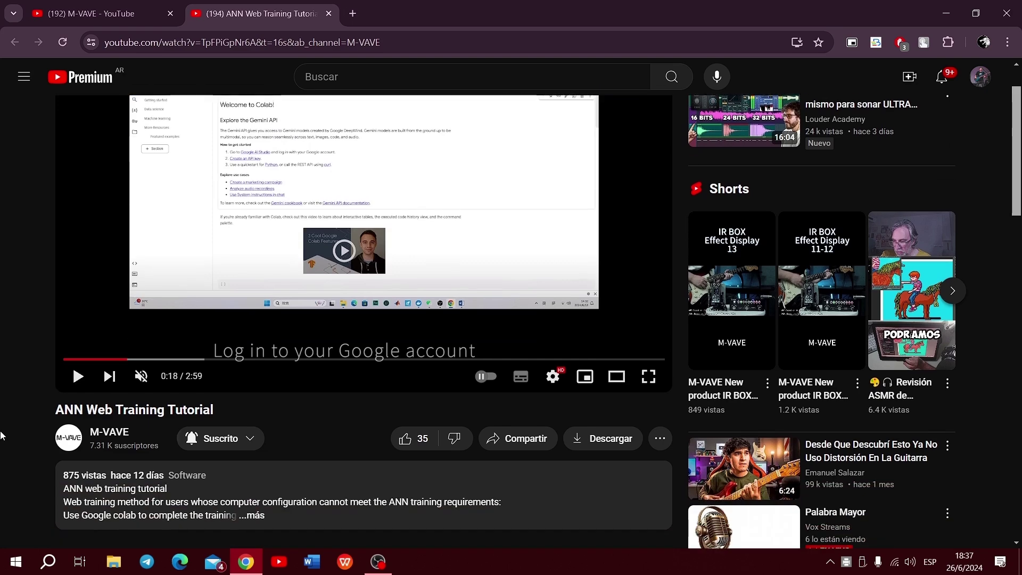
{"action": "left_click", "coordinate": [253, 382]}
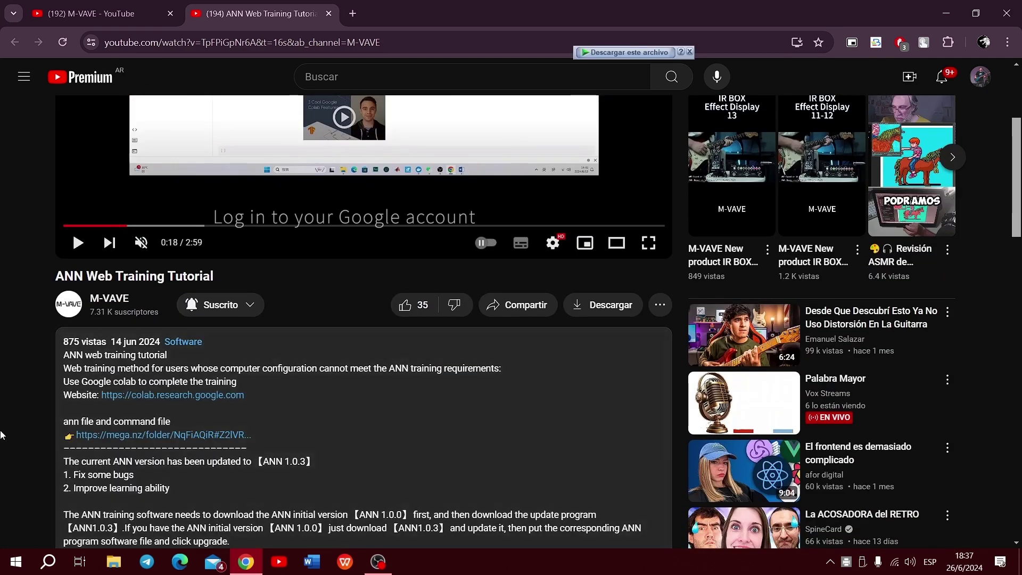
{"action": "scroll", "coordinate": [71, 402], "scroll_direction": "down", "scroll_amount": 1}
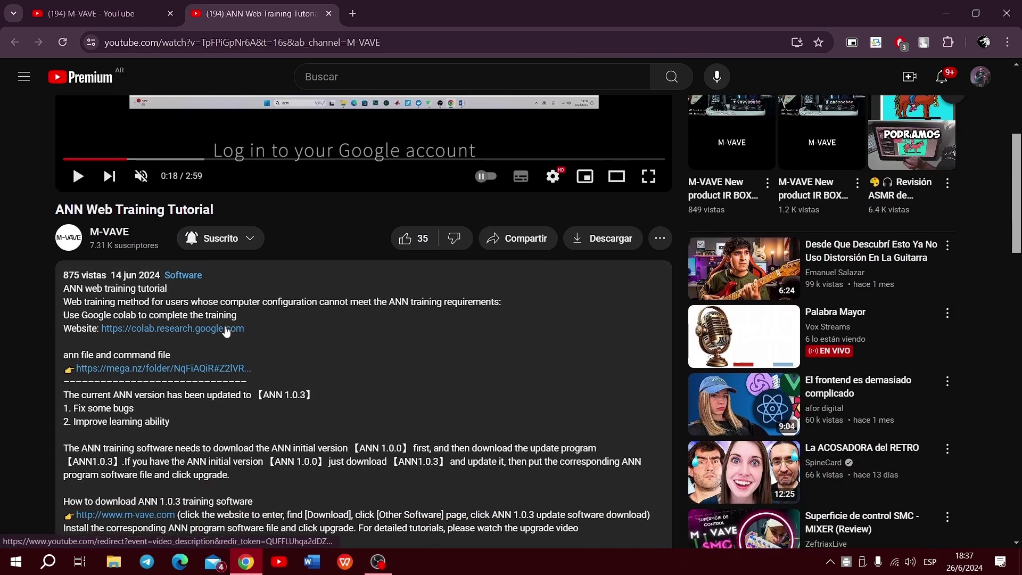
{"action": "right_click", "coordinate": [222, 330]}
{"action": "left_click", "coordinate": [255, 347]}
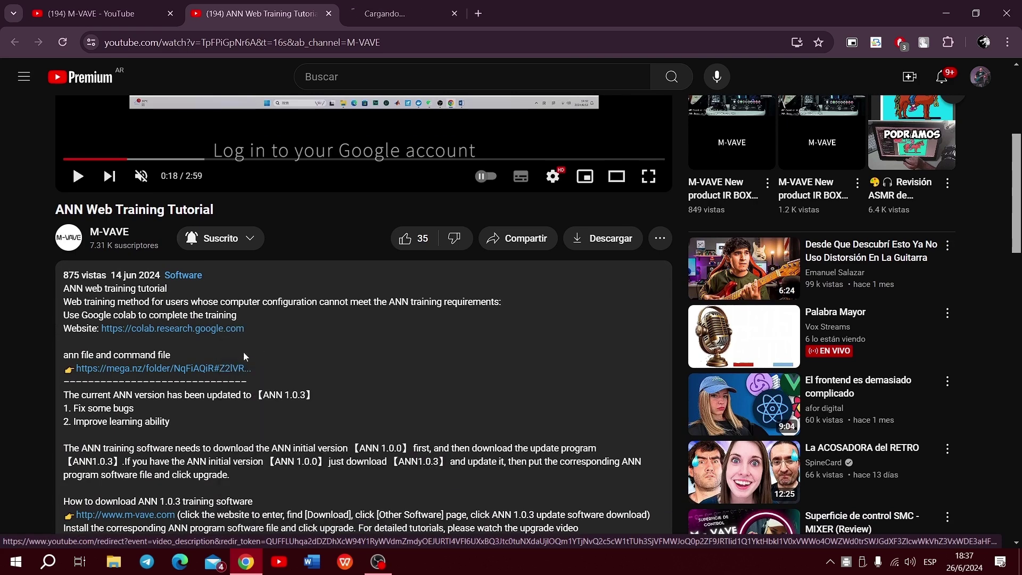
{"action": "right_click", "coordinate": [205, 367]}
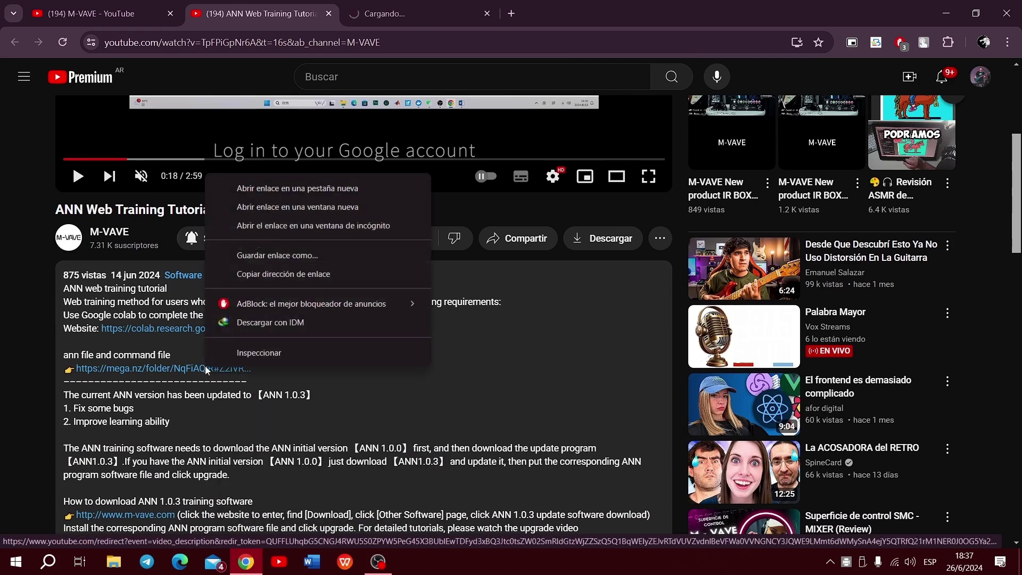
{"action": "left_click", "coordinate": [279, 189]}
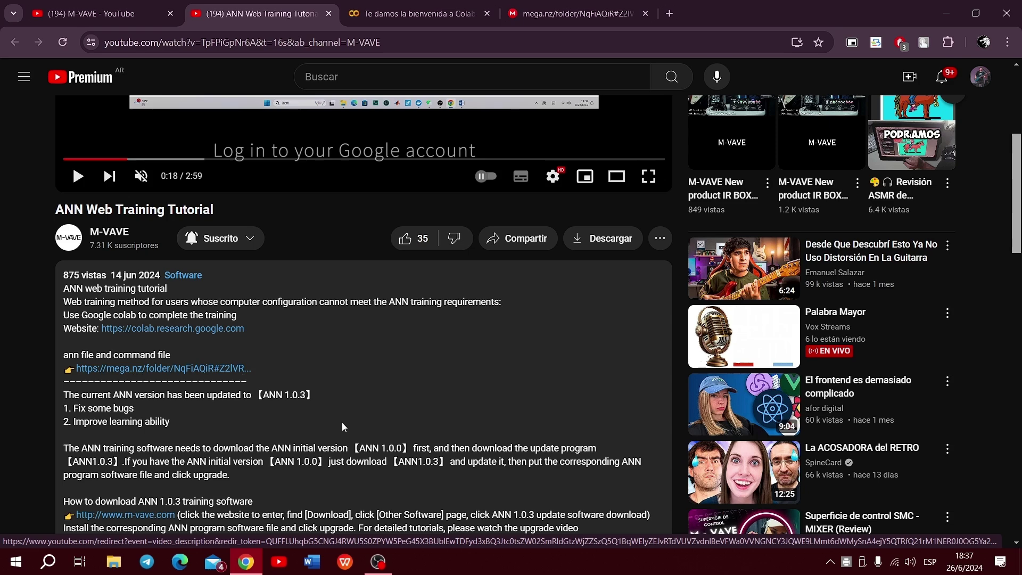
Close the tab of the ANN Web Training Tutorial video.
{"action": "scroll", "coordinate": [342, 423], "scroll_direction": "up", "scroll_amount": 3}
{"action": "scroll", "coordinate": [357, 432], "scroll_direction": "up", "scroll_amount": 3}
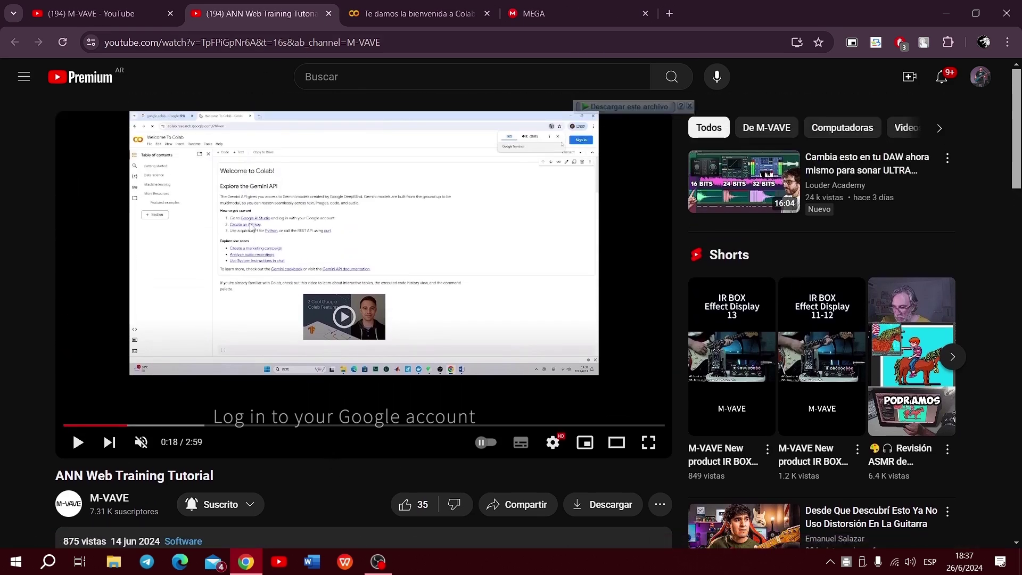
{"action": "scroll", "coordinate": [1, 342], "scroll_direction": "down", "scroll_amount": 4}
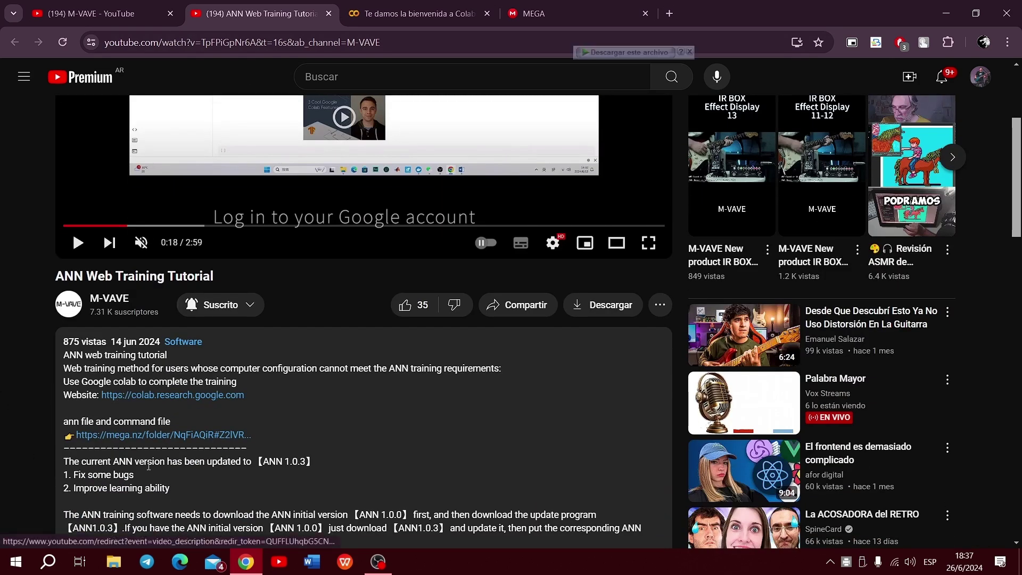
{"action": "scroll", "coordinate": [308, 451], "scroll_direction": "up", "scroll_amount": 2}
{"action": "scroll", "coordinate": [308, 451], "scroll_direction": "up", "scroll_amount": 2}
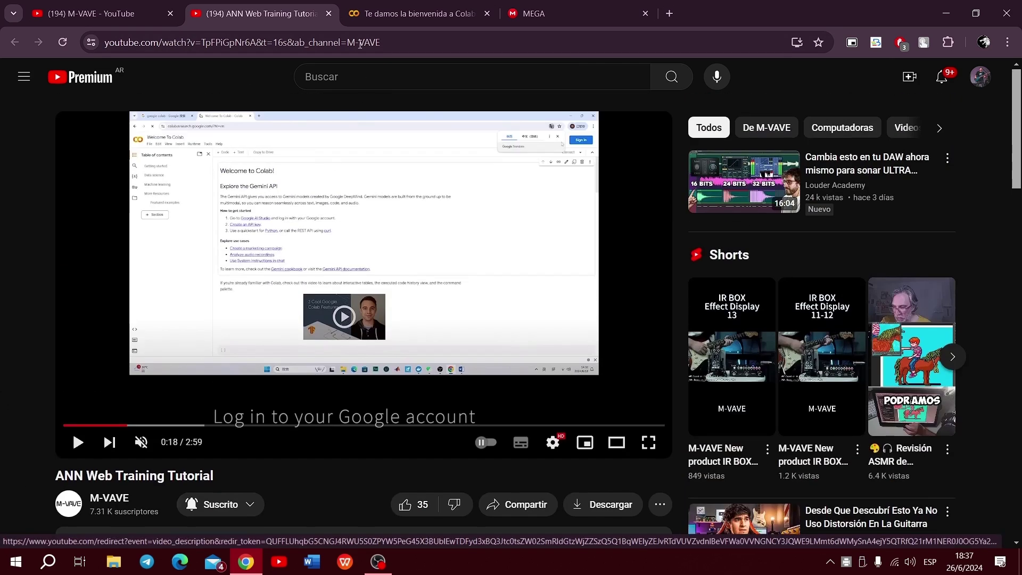
{"action": "left_click", "coordinate": [330, 15]}
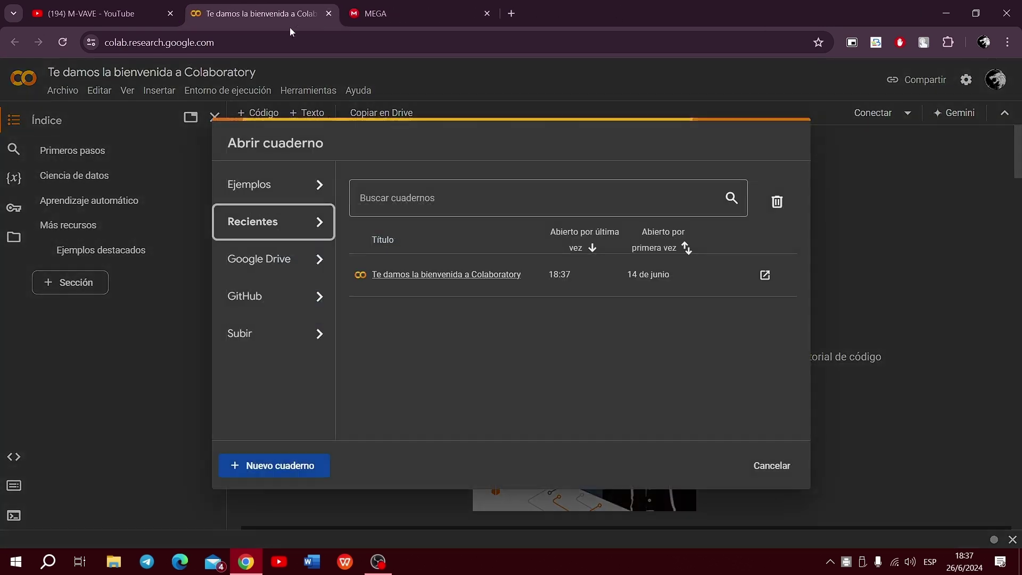
Look over the ann, command.txt and readme.pdf files in the MEGA folder and return to the Colaboratory page.
{"action": "left_click", "coordinate": [434, 9]}
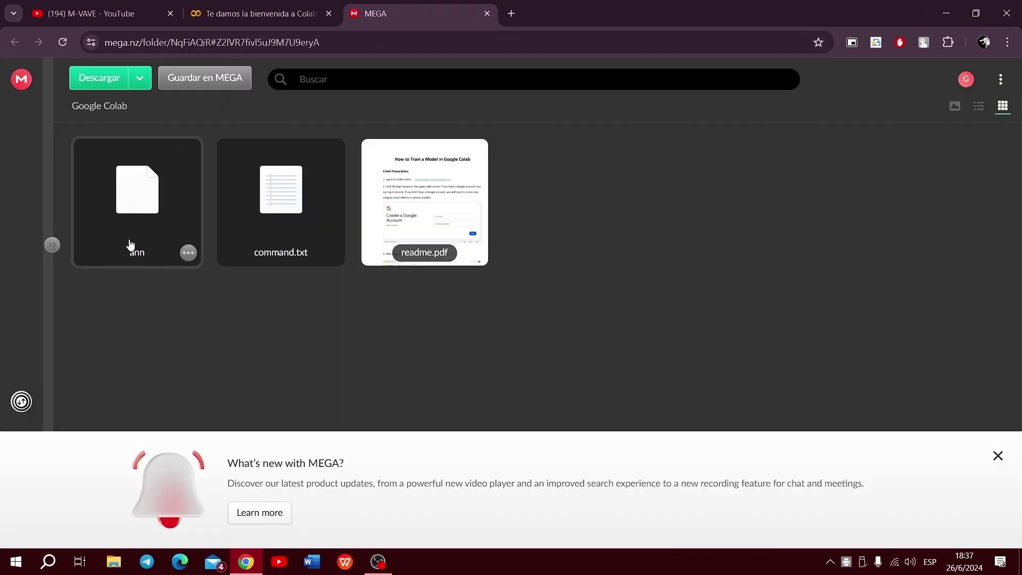
{"action": "left_click", "coordinate": [256, 220]}
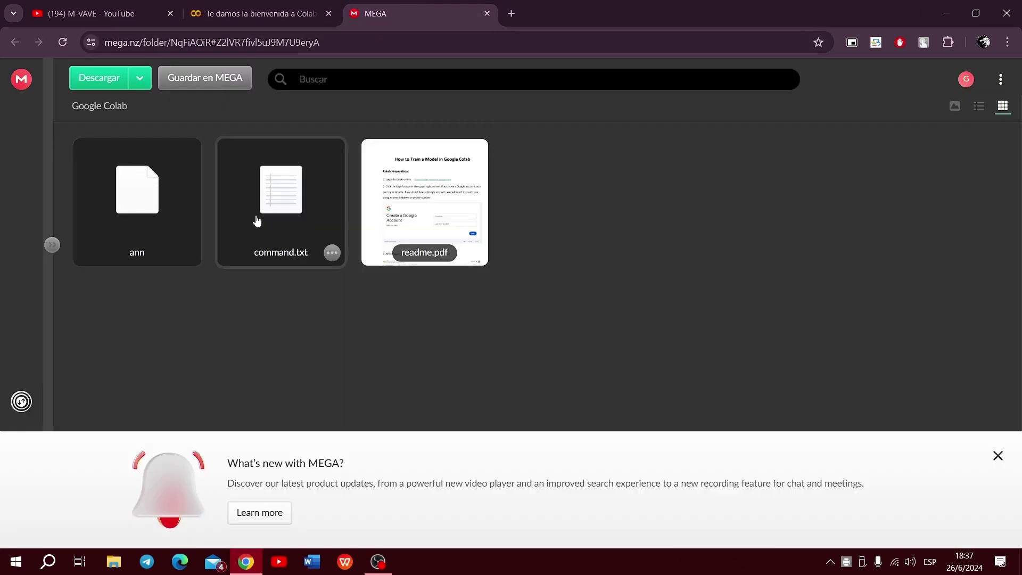
{"action": "left_click", "coordinate": [134, 236]}
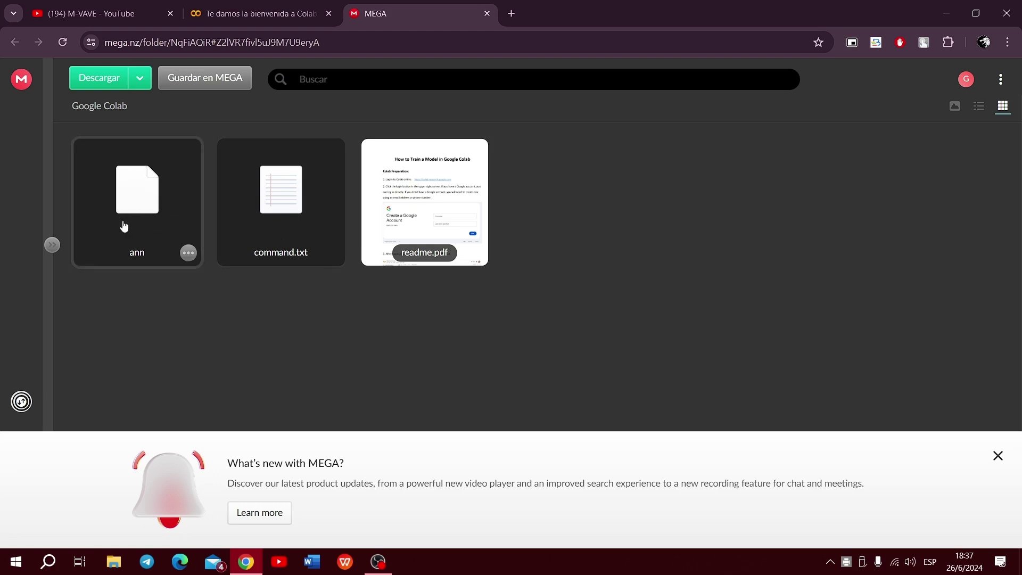
{"action": "left_click", "coordinate": [426, 200]}
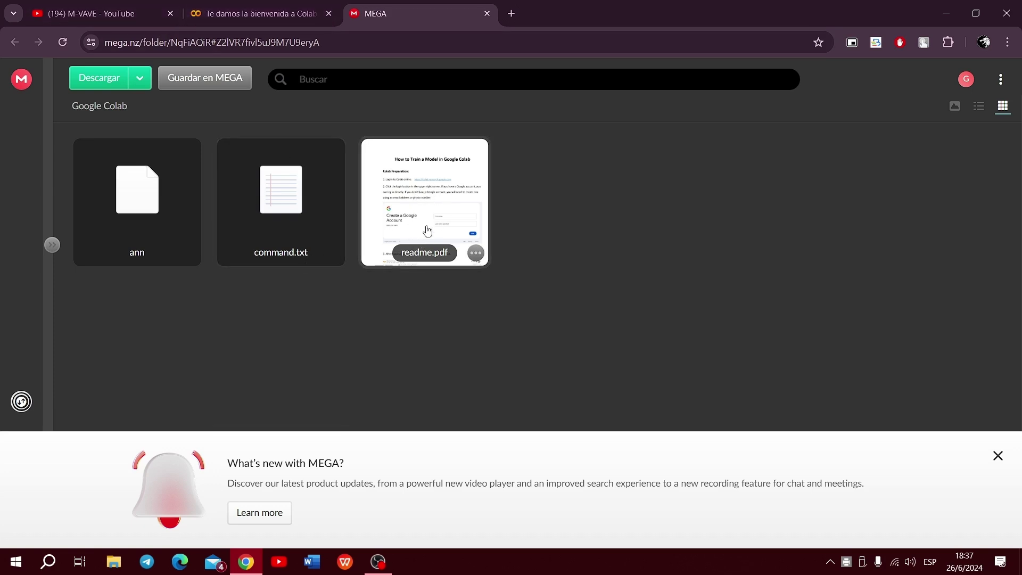
{"action": "left_click", "coordinate": [247, 12]}
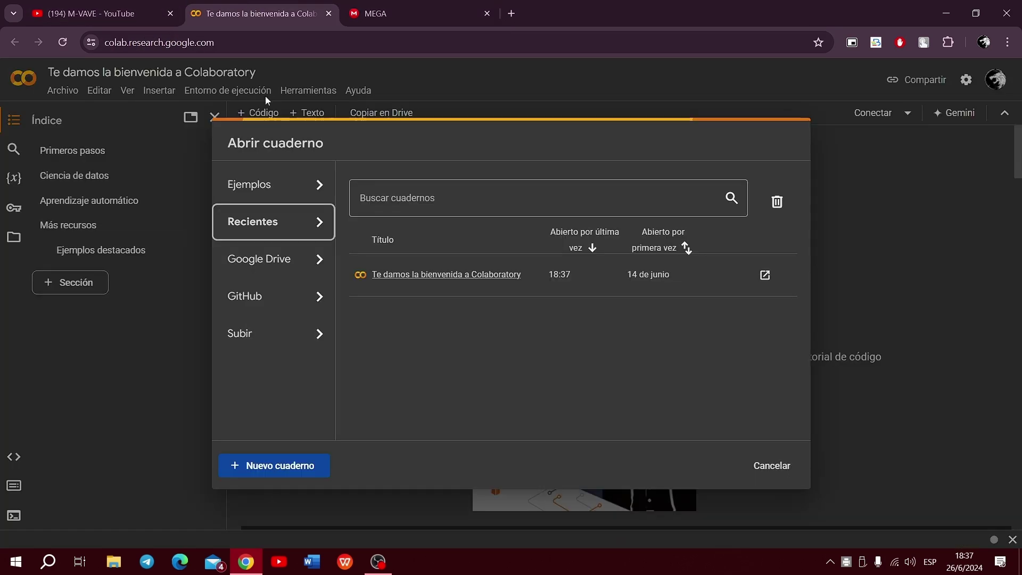